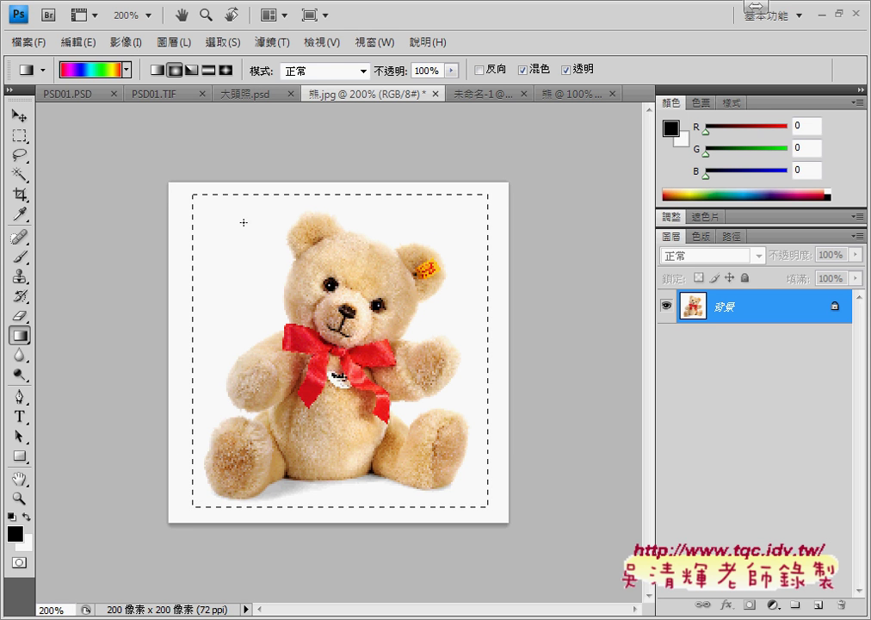
- Crop the teddy-bear photo to 169×172 px, trimming the white margin around the bear
{"action": "left_click", "coordinate": [19, 195]}
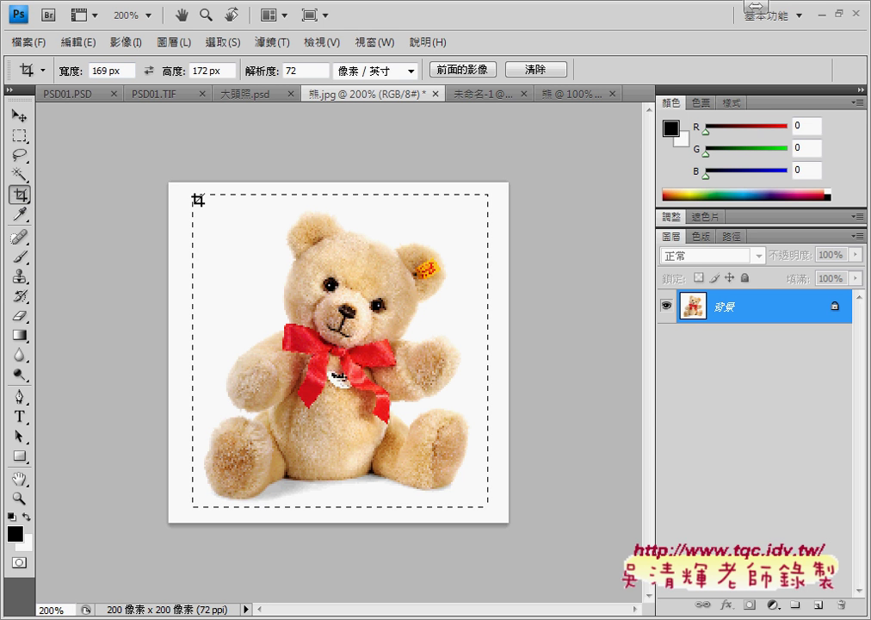
{"action": "left_click", "coordinate": [223, 41]}
{"action": "left_click", "coordinate": [237, 80]}
{"action": "left_click_drag", "start_coordinate": [229, 433], "coordinate": [488, 558]}
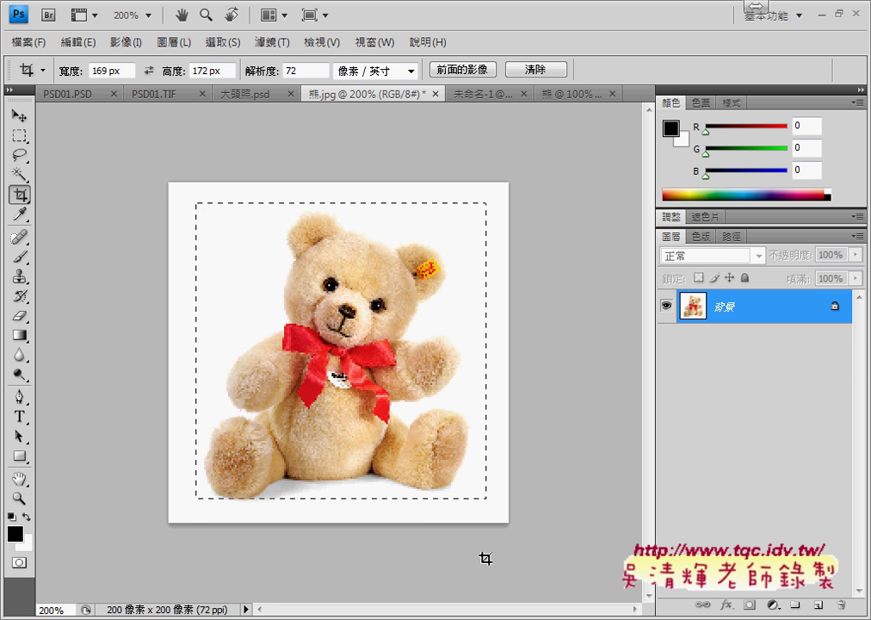
{"action": "left_click_drag", "start_coordinate": [487, 558], "coordinate": [487, 559]}
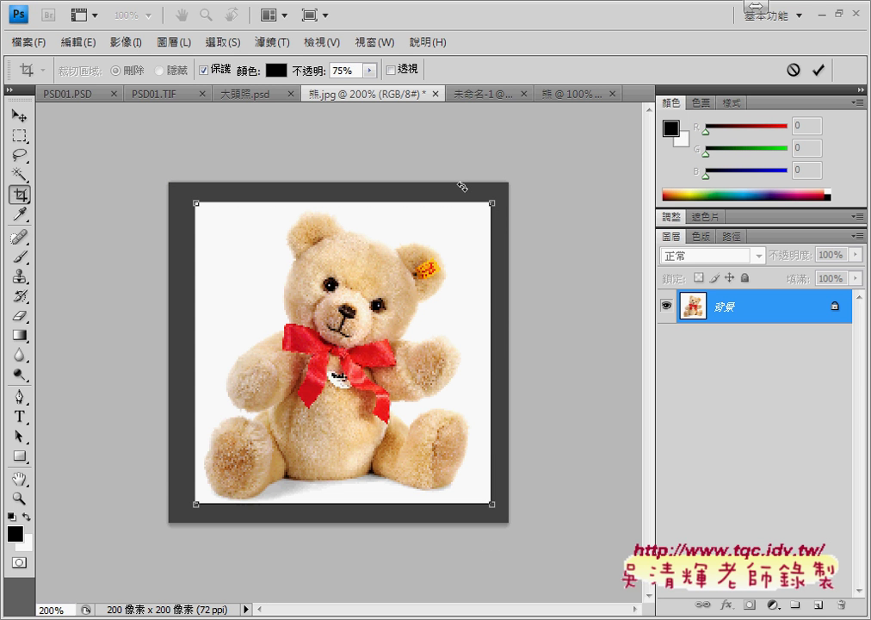
{"action": "left_click", "coordinate": [817, 73]}
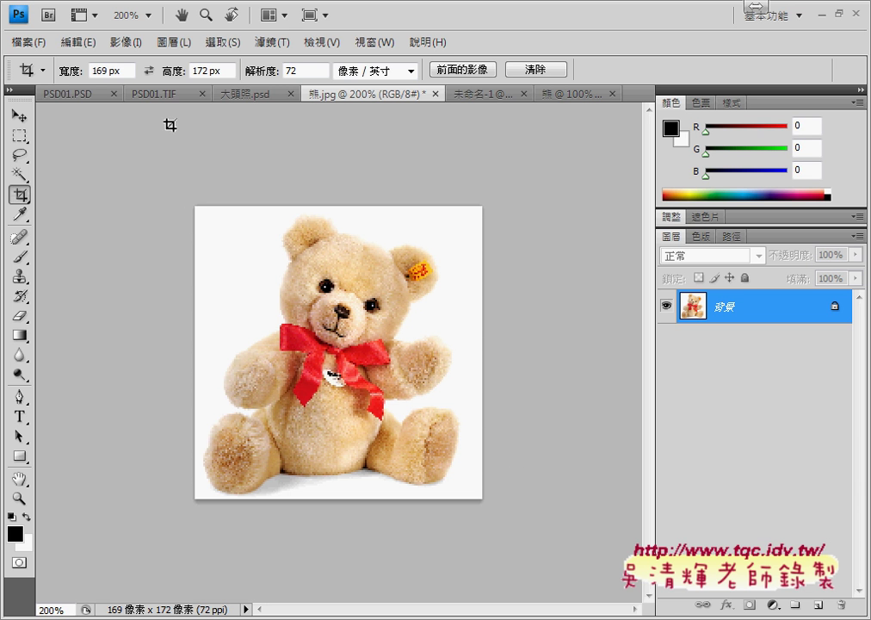
- Resize the image to 200×200 pixels with Constrain Proportions turned off
{"action": "left_click", "coordinate": [126, 41]}
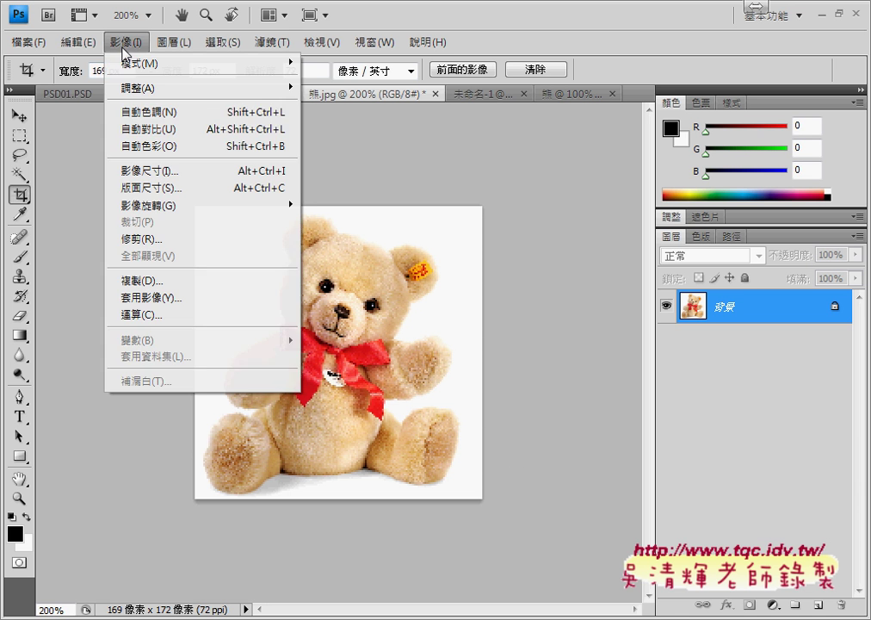
{"action": "left_click", "coordinate": [144, 172]}
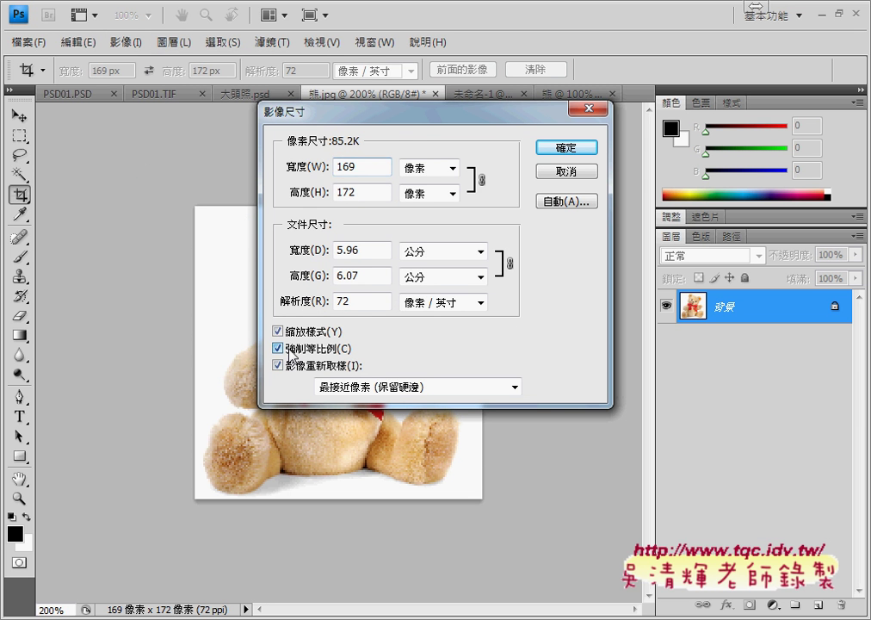
{"action": "left_click", "coordinate": [278, 348]}
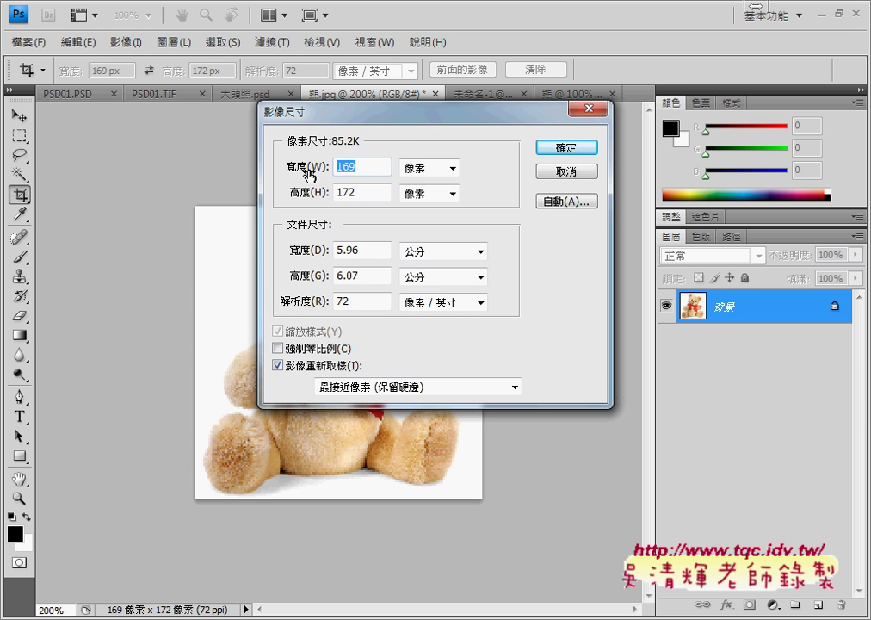
{"action": "type", "text": "200"}
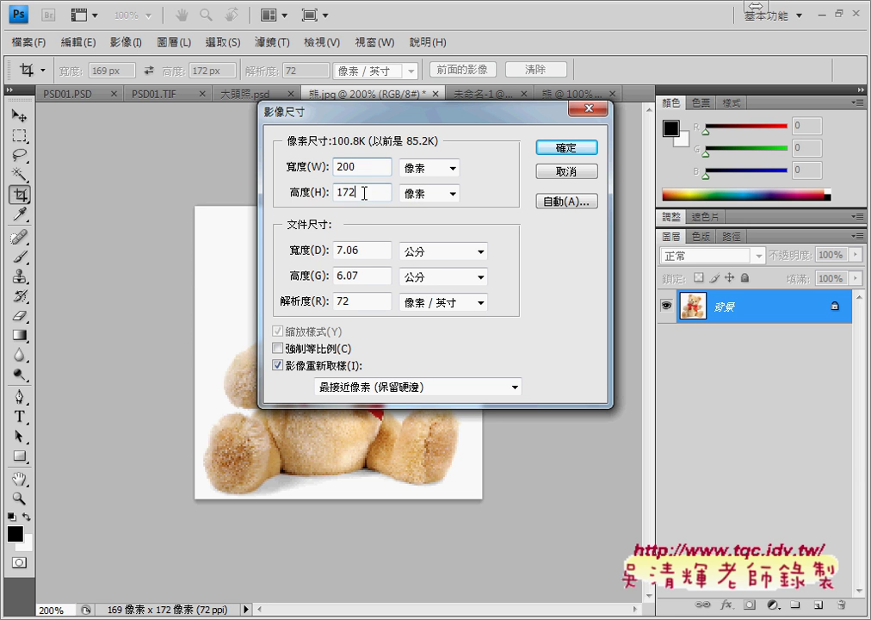
{"action": "left_click_drag", "start_coordinate": [364, 193], "coordinate": [293, 193]}
{"action": "type", "text": "200"}
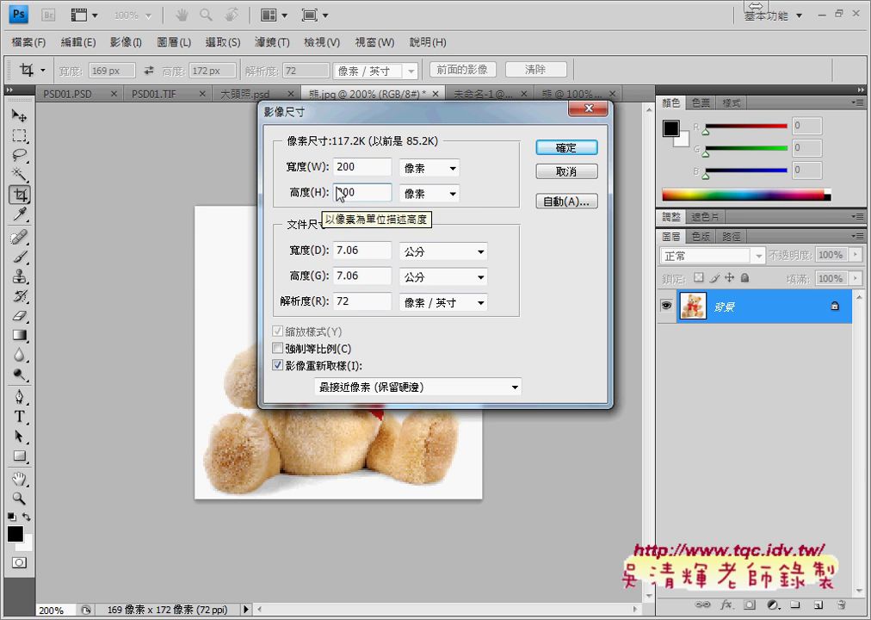
{"action": "left_click", "coordinate": [578, 155]}
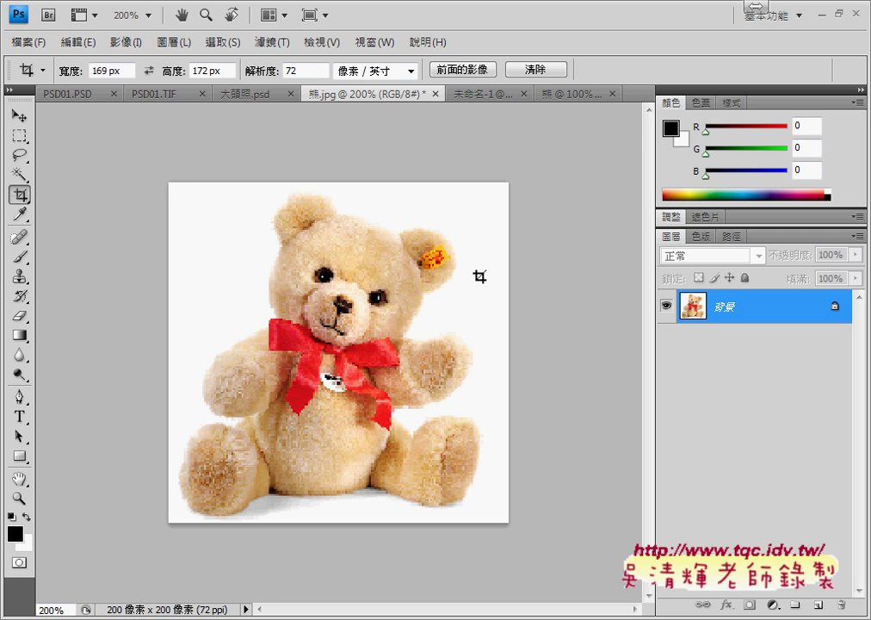
- Try Quick Selection on the top white background, then deselect the partial selection
{"action": "left_click", "coordinate": [20, 177]}
{"action": "right_click", "coordinate": [21, 180]}
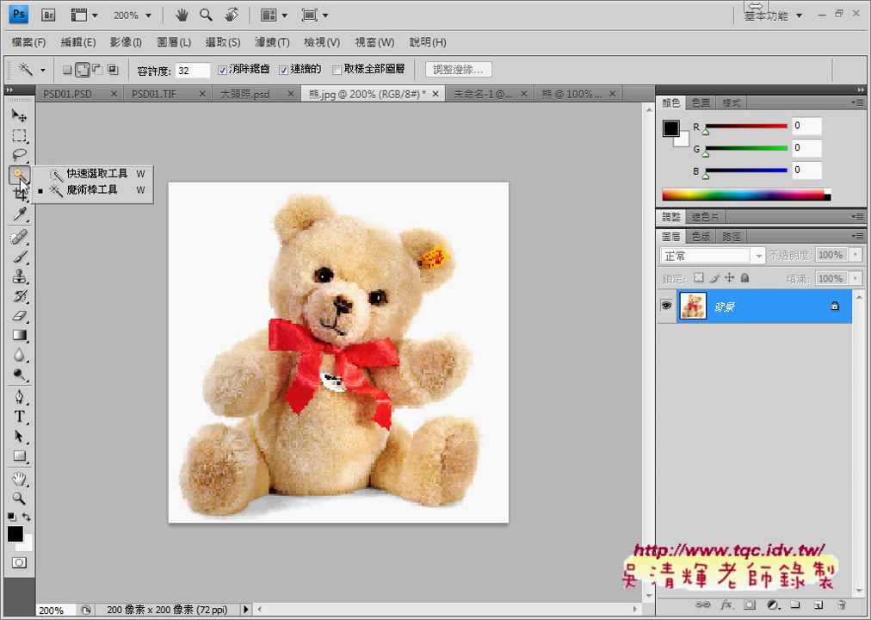
{"action": "left_click", "coordinate": [86, 174]}
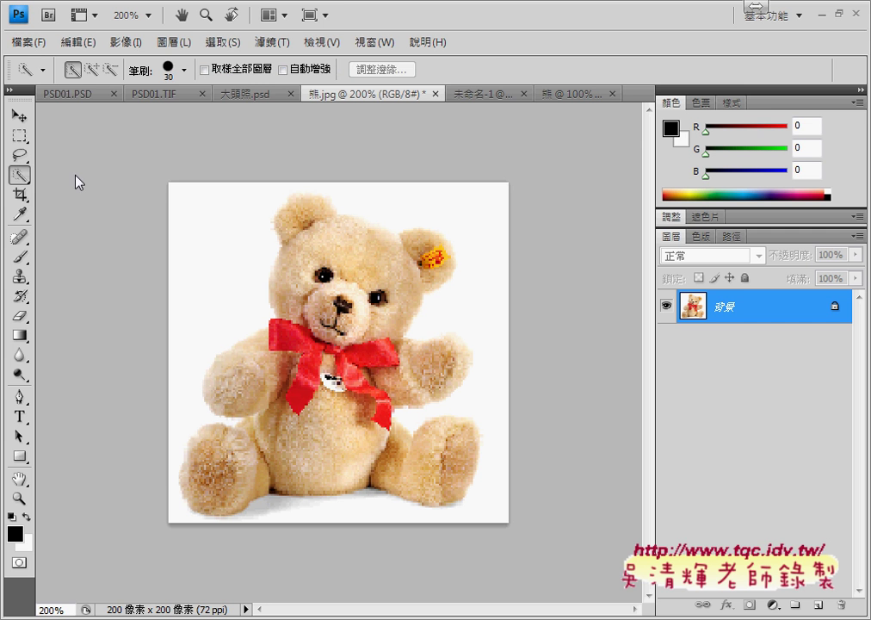
{"action": "right_click", "coordinate": [24, 179]}
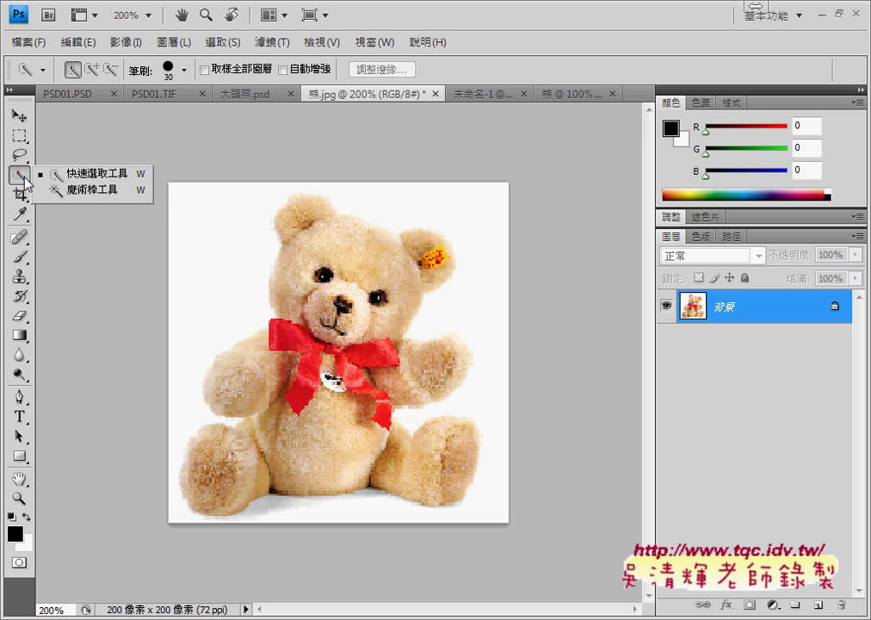
{"action": "left_click", "coordinate": [78, 173]}
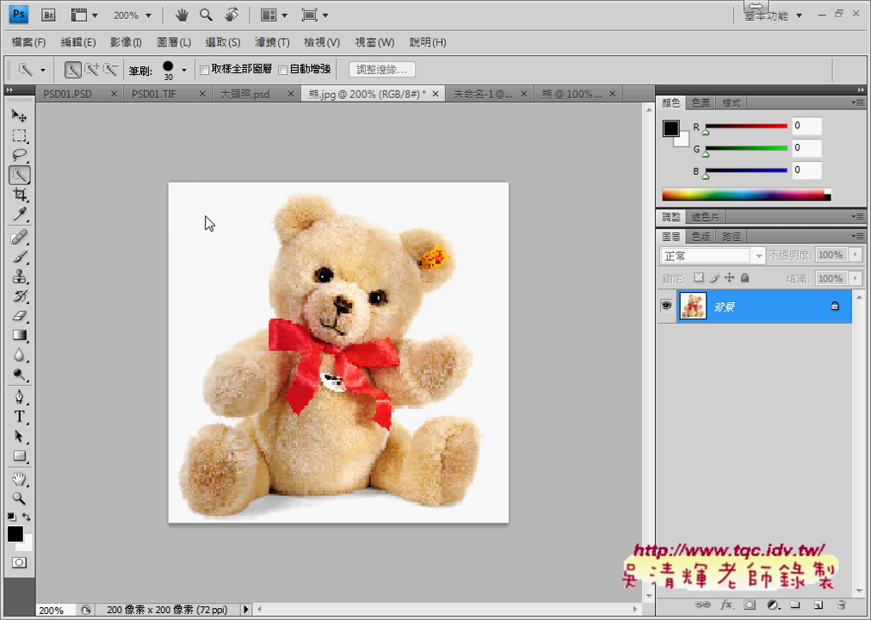
{"action": "left_click", "coordinate": [205, 217]}
{"action": "left_click", "coordinate": [440, 196]}
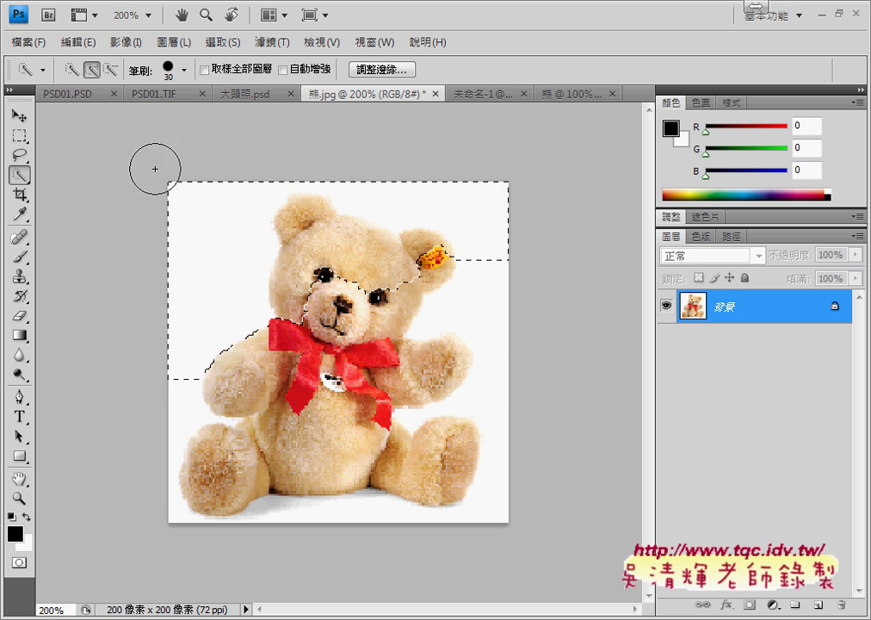
{"action": "left_click", "coordinate": [212, 43]}
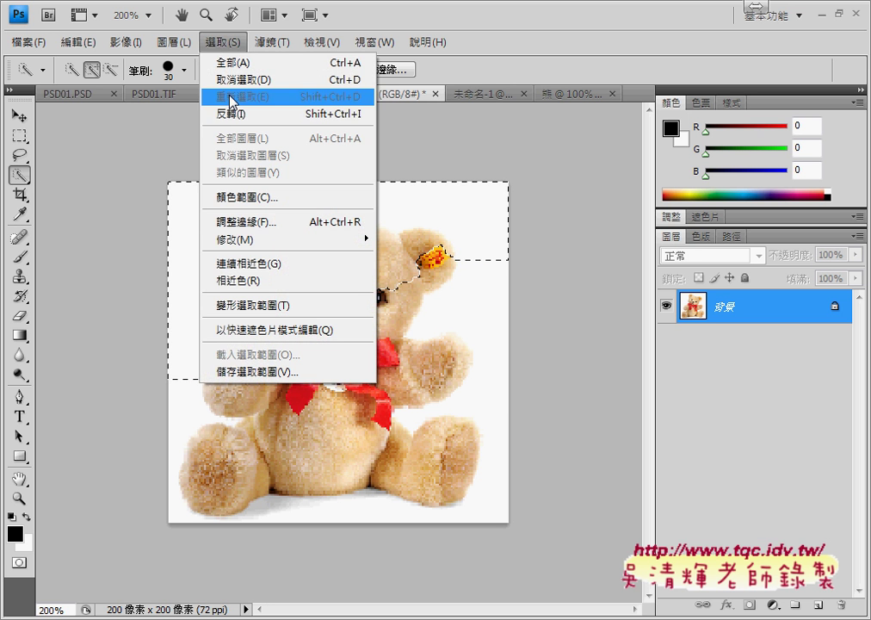
{"action": "left_click", "coordinate": [229, 79]}
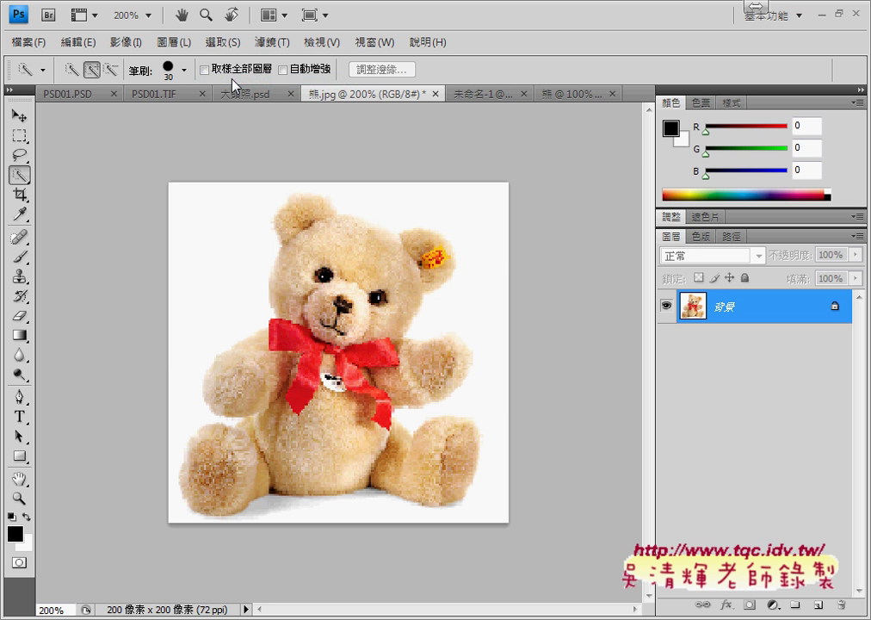
- Select the white background with the Magic Wand at tolerance 32
{"action": "right_click", "coordinate": [19, 175]}
{"action": "left_click", "coordinate": [61, 189]}
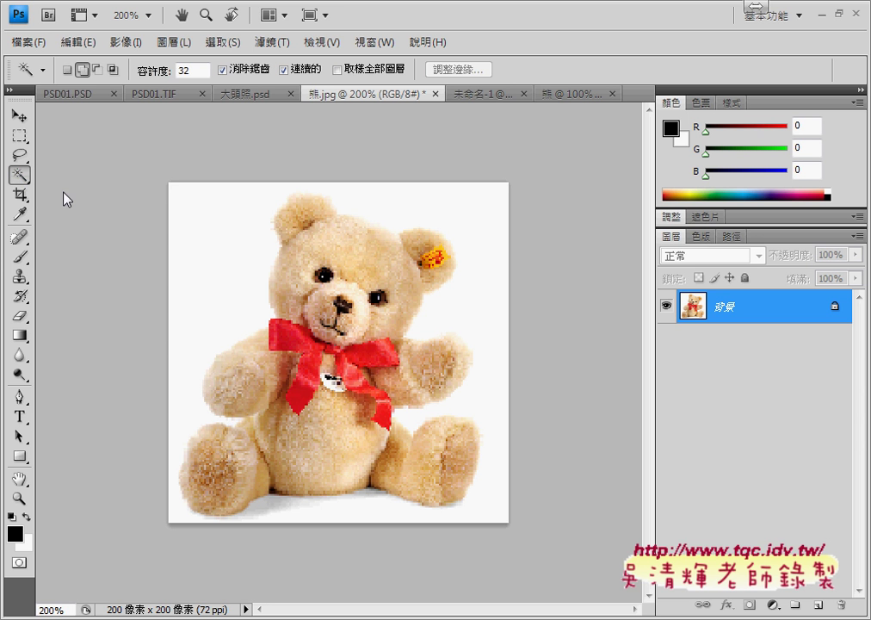
{"action": "left_click", "coordinate": [214, 214]}
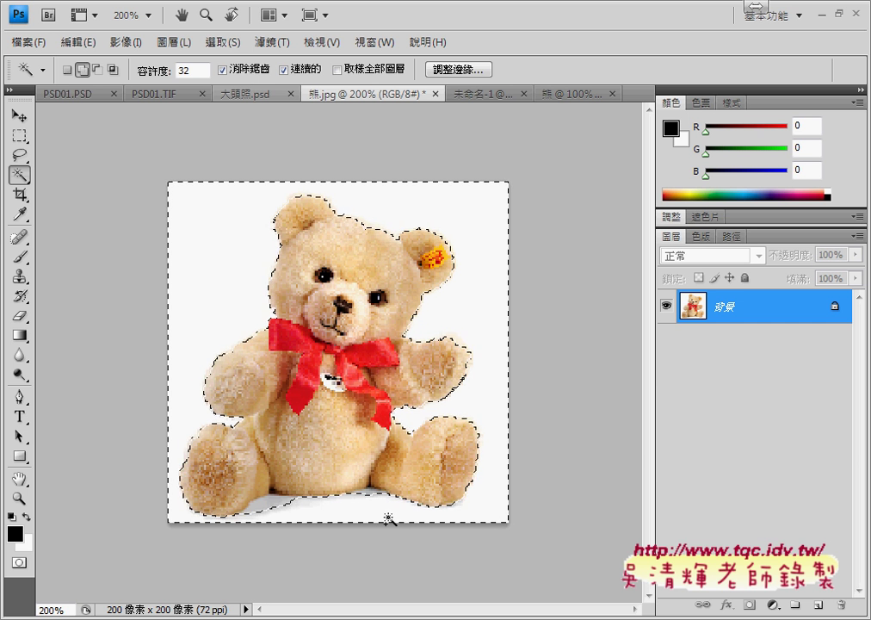
- Fill the selected background with a bright yellow custom colour
{"action": "left_click", "coordinate": [86, 43]}
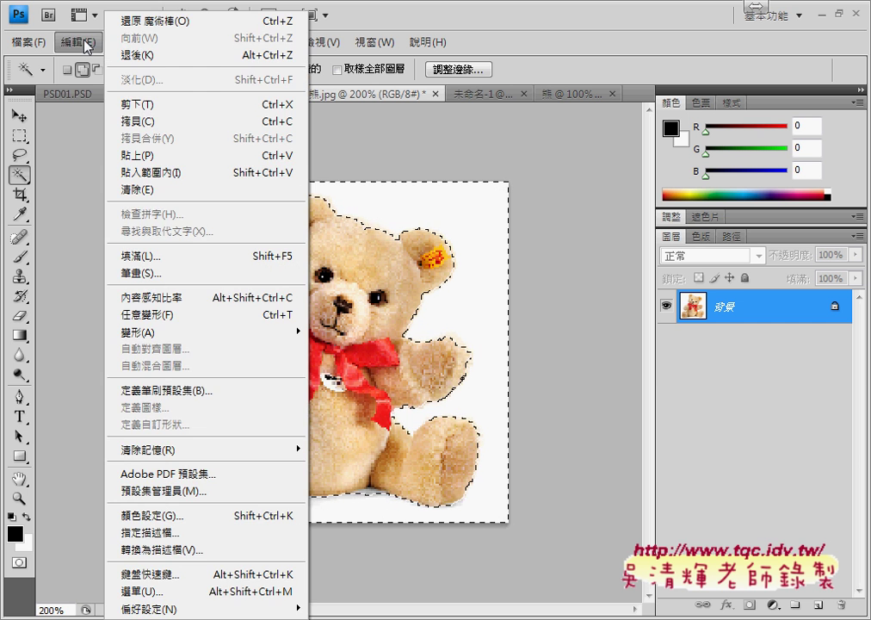
{"action": "left_click", "coordinate": [173, 256]}
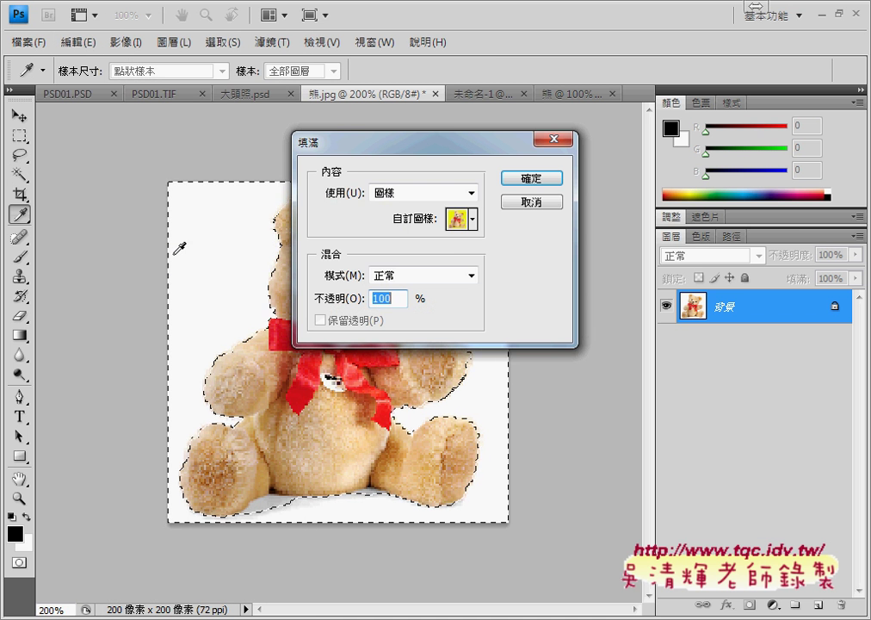
{"action": "left_click", "coordinate": [470, 193]}
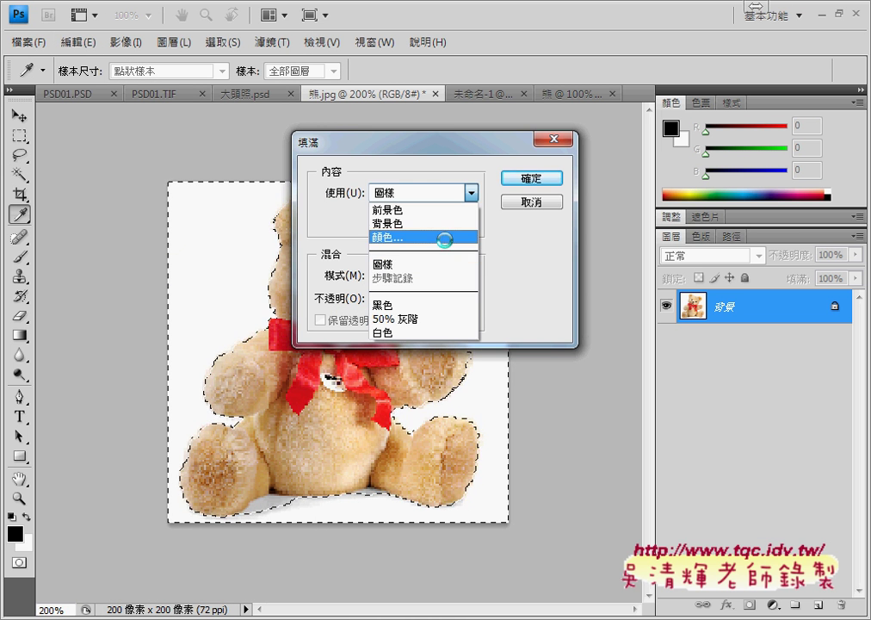
{"action": "left_click", "coordinate": [445, 239]}
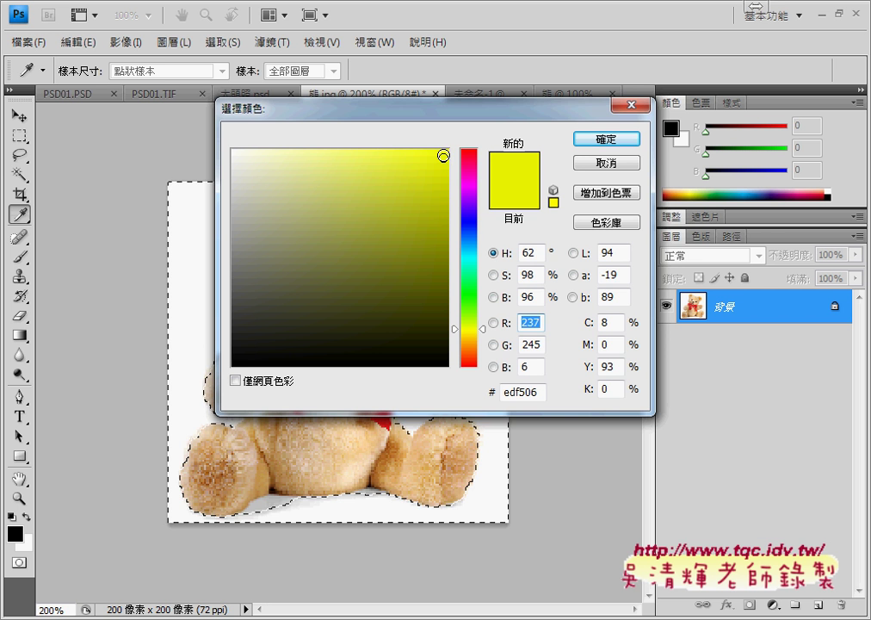
{"action": "left_click", "coordinate": [443, 154]}
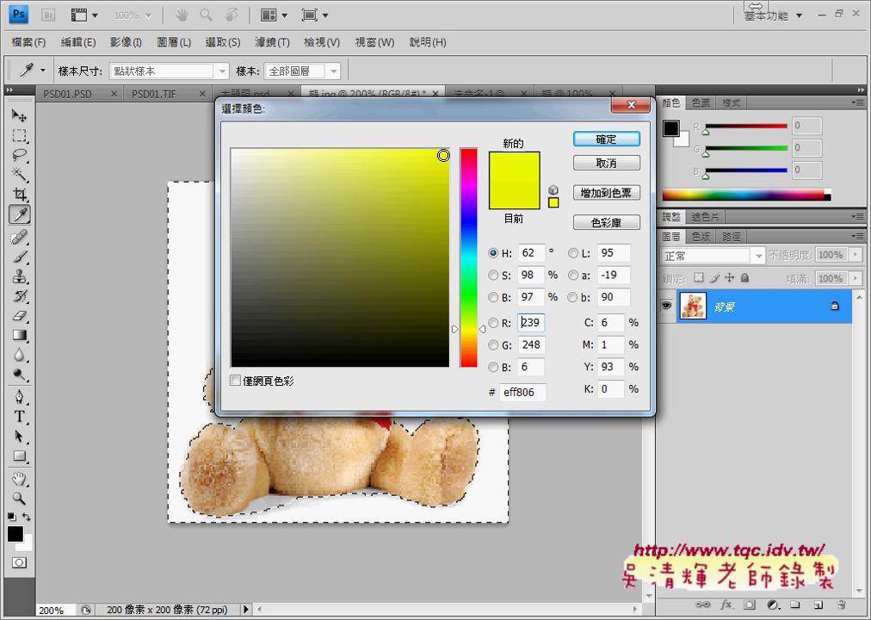
{"action": "left_click", "coordinate": [604, 139]}
{"action": "left_click", "coordinate": [538, 185]}
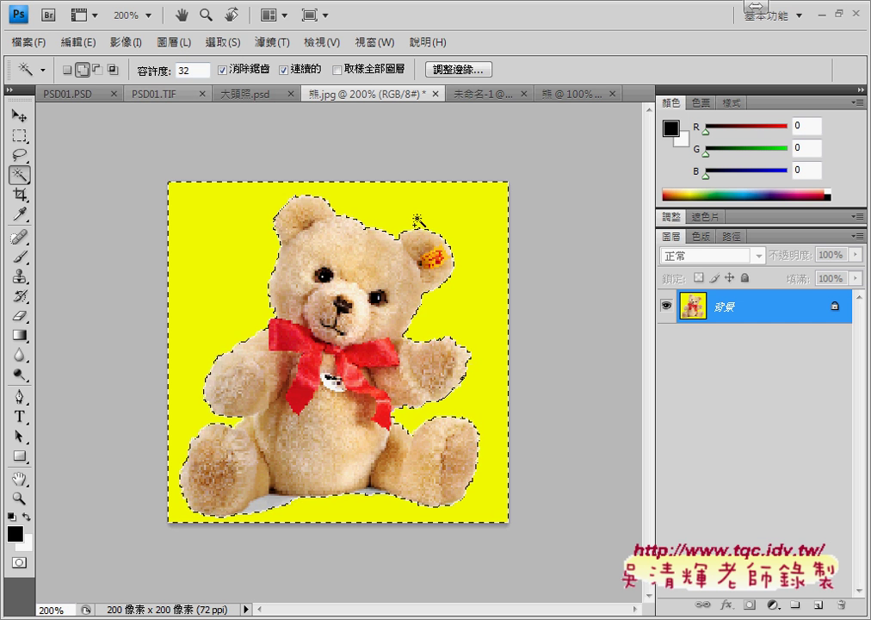
- Deselect everything via Select > Deselect
{"action": "left_click", "coordinate": [225, 42]}
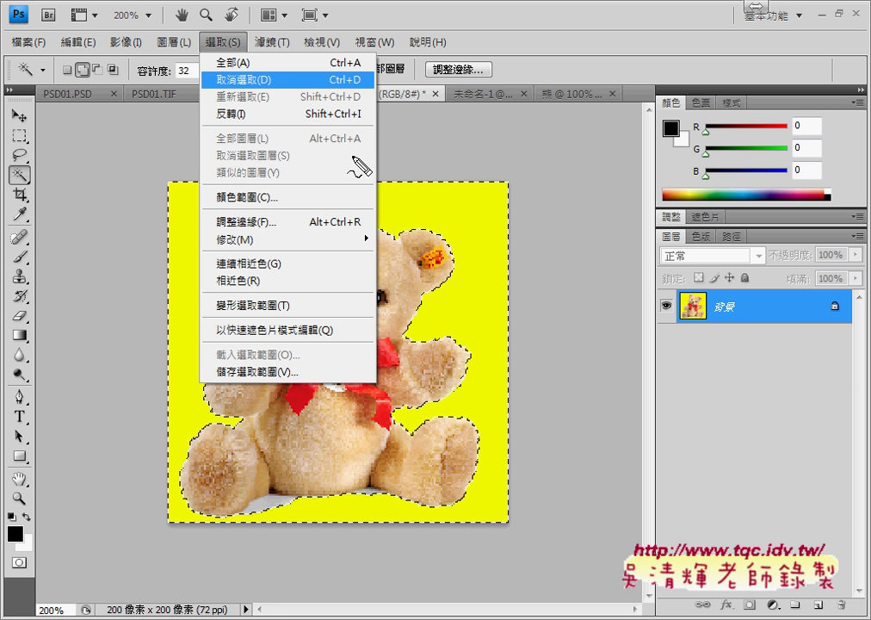
{"action": "mouse_move", "coordinate": [263, 72]}
{"action": "left_mouse_down"}
{"action": "mouse_move", "coordinate": [215, 99]}
{"action": "mouse_move", "coordinate": [268, 83]}
{"action": "left_mouse_up"}
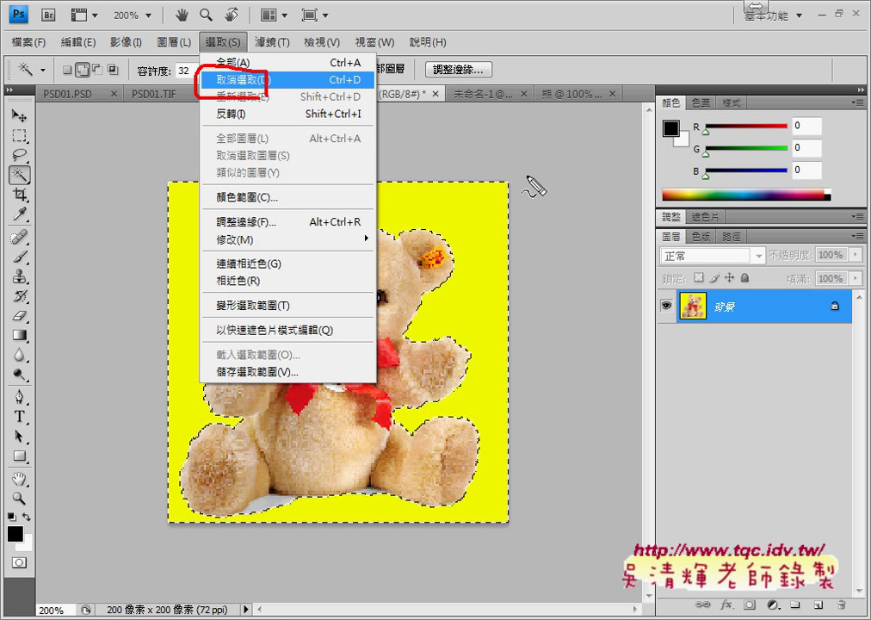
{"action": "mouse_move", "coordinate": [502, 179]}
{"action": "left_mouse_down"}
{"action": "mouse_move", "coordinate": [426, 109]}
{"action": "mouse_move", "coordinate": [274, 80]}
{"action": "mouse_move", "coordinate": [289, 89]}
{"action": "left_mouse_up"}
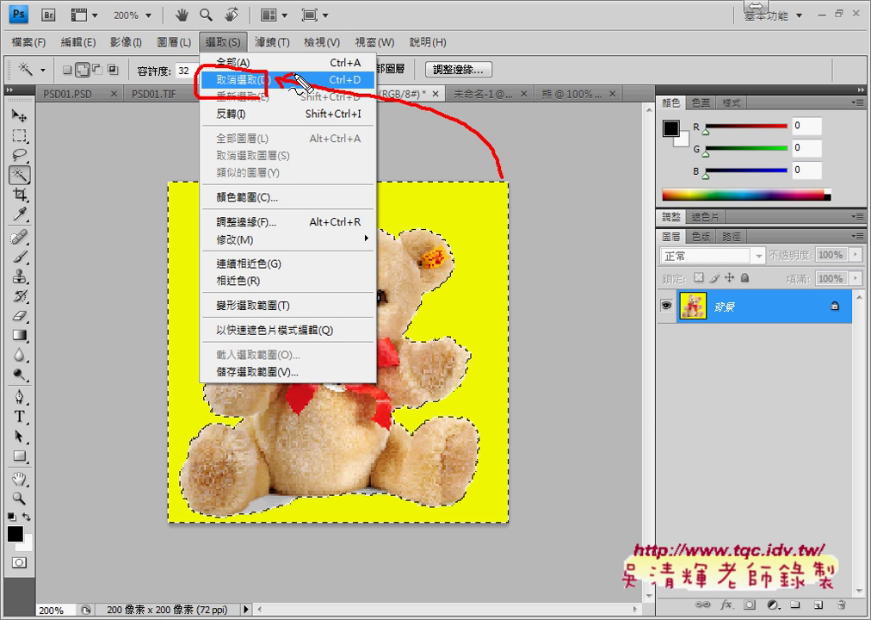
{"action": "left_click", "coordinate": [293, 74]}
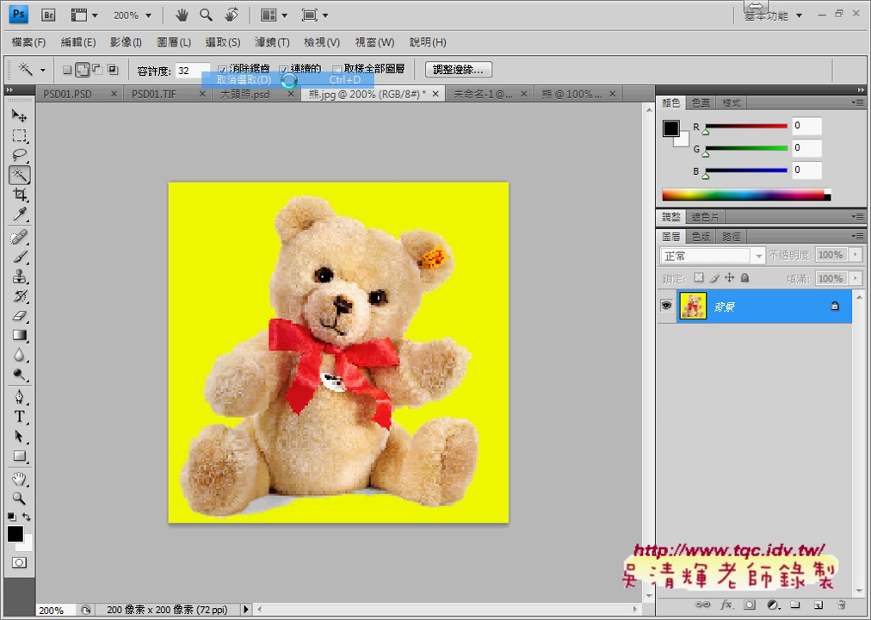
{"action": "left_click", "coordinate": [75, 41]}
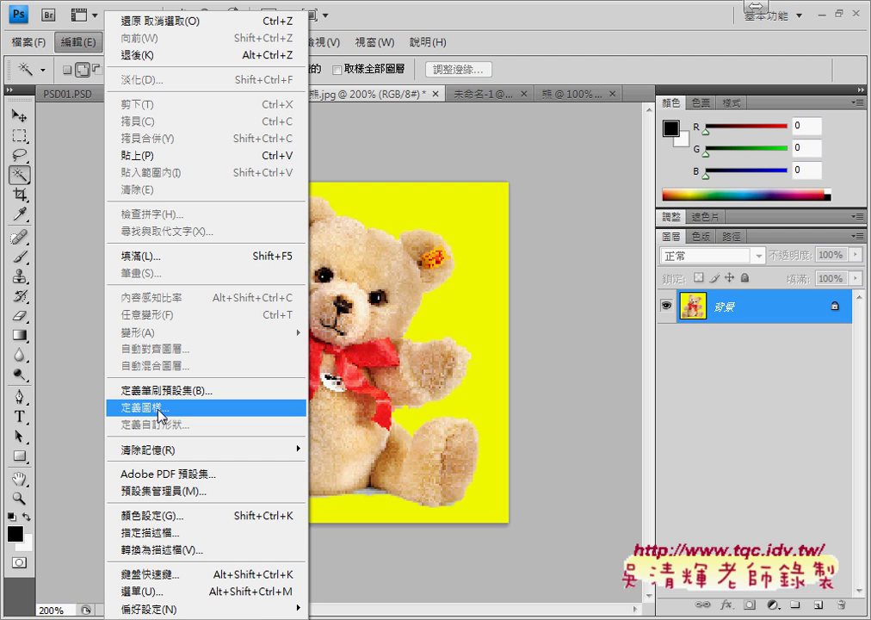
{"action": "left_click", "coordinate": [467, 152]}
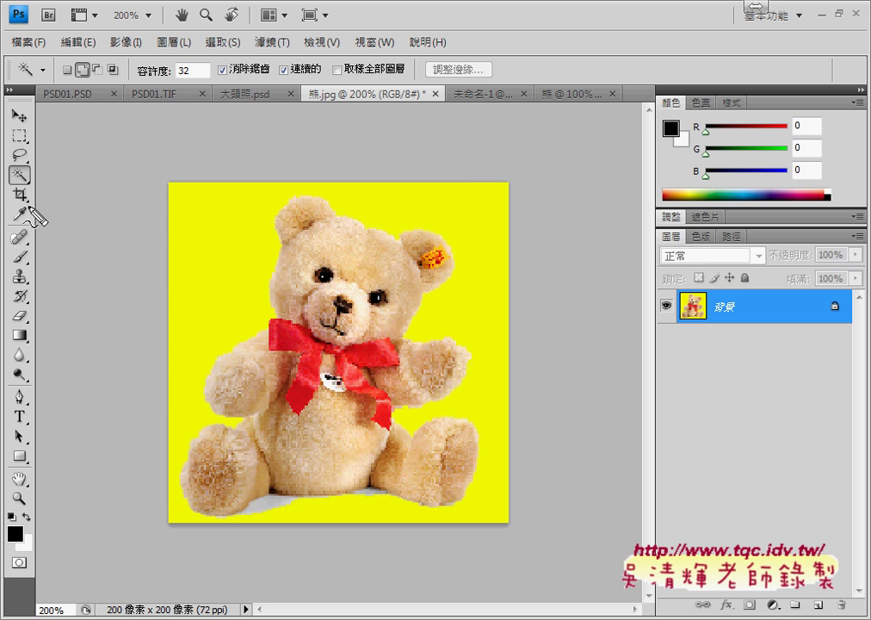
{"action": "left_click_drag", "start_coordinate": [31, 184], "coordinate": [38, 209]}
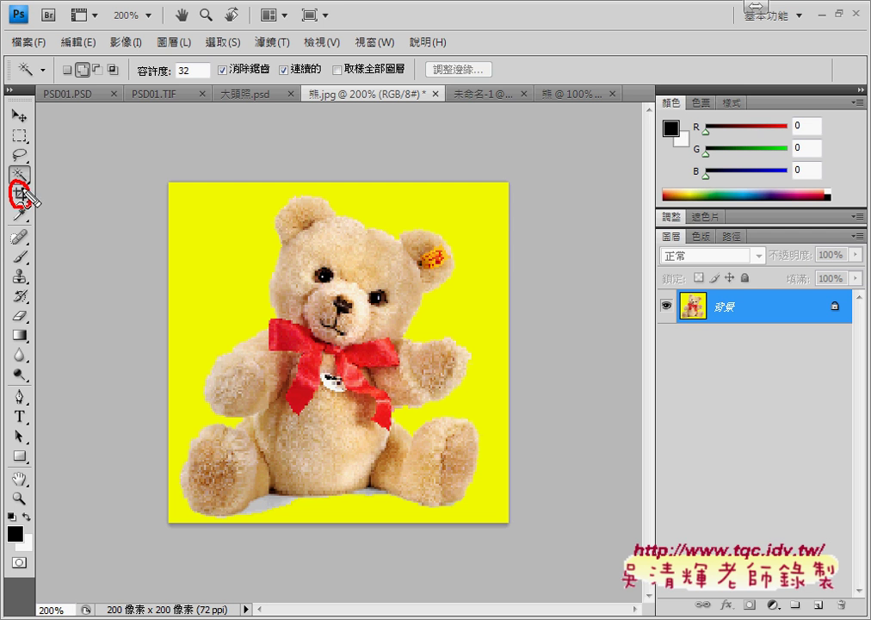
{"action": "left_click_drag", "start_coordinate": [22, 153], "coordinate": [32, 183]}
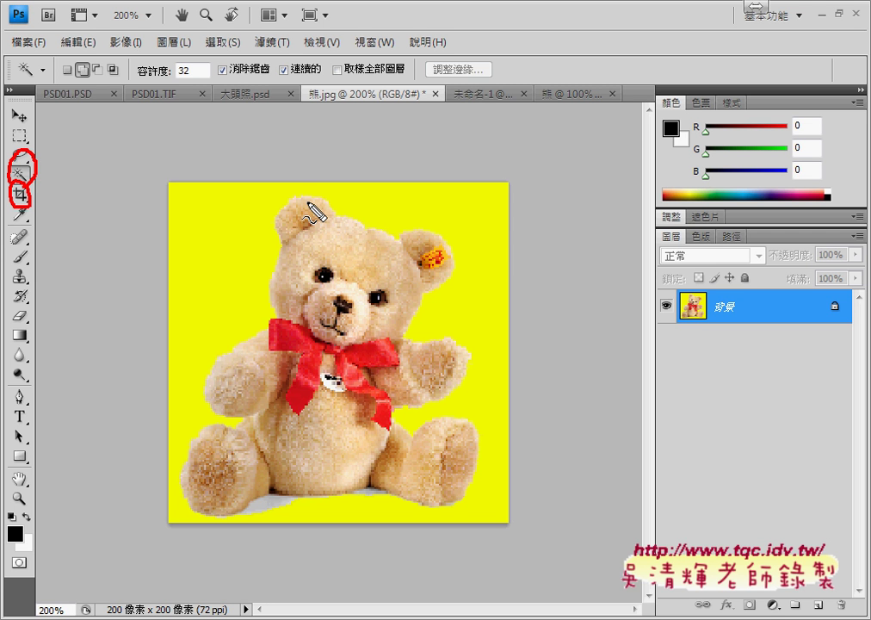
{"action": "key", "text": "Escape"}
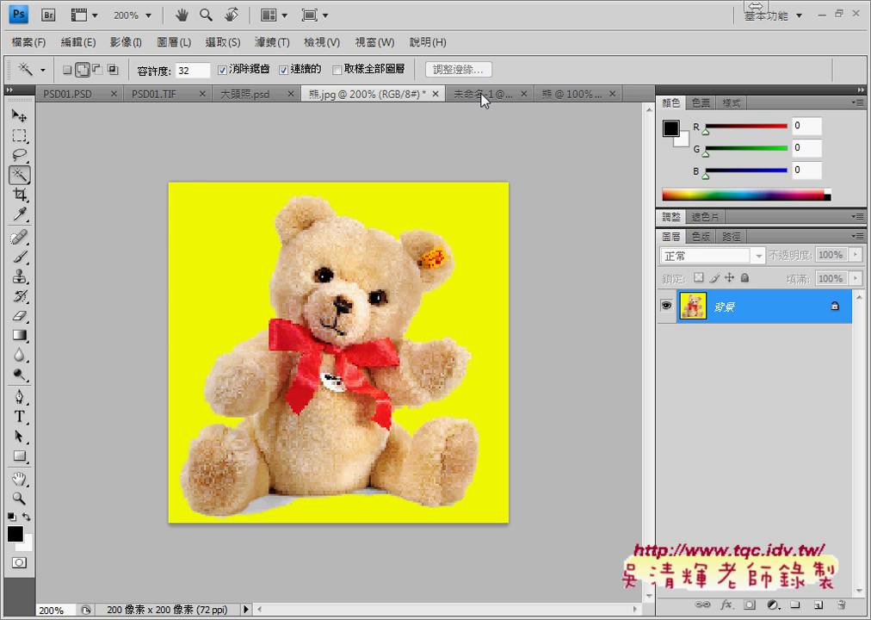
- In 未命名-1, remove the gradient layer and the red 熊 layer, keeping only the bear grid
{"action": "left_click", "coordinate": [482, 95]}
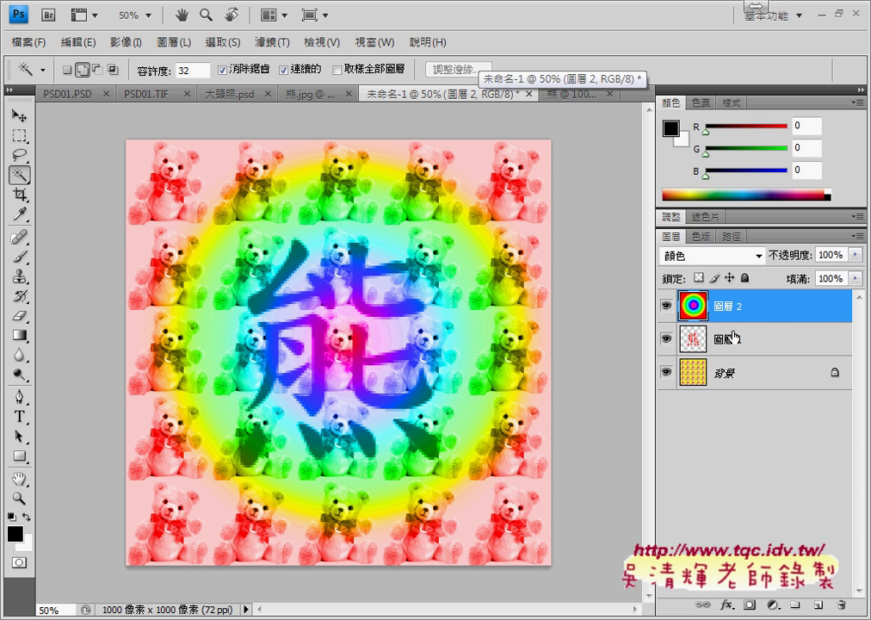
{"action": "left_click_drag", "start_coordinate": [768, 312], "coordinate": [842, 607]}
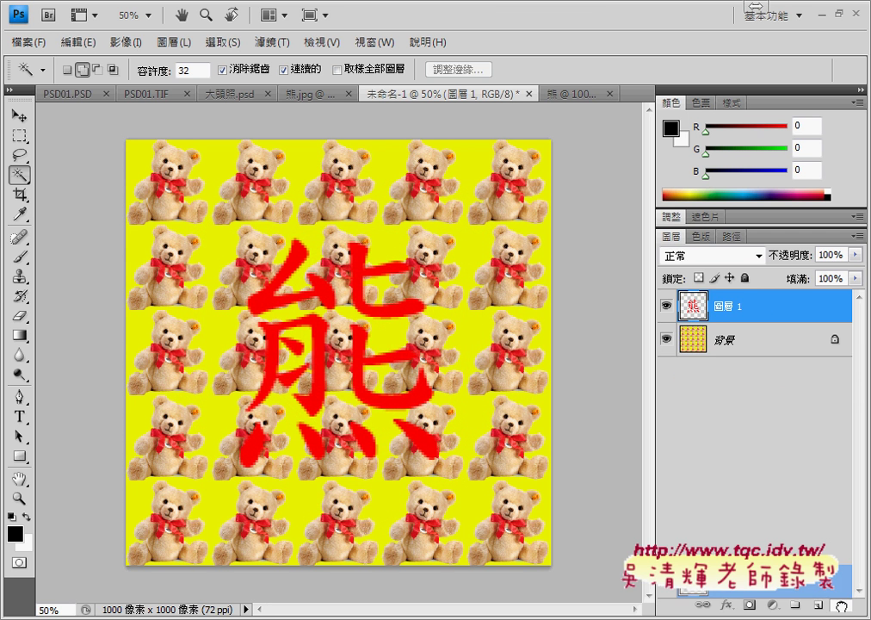
{"action": "key", "text": "ctrl+e"}
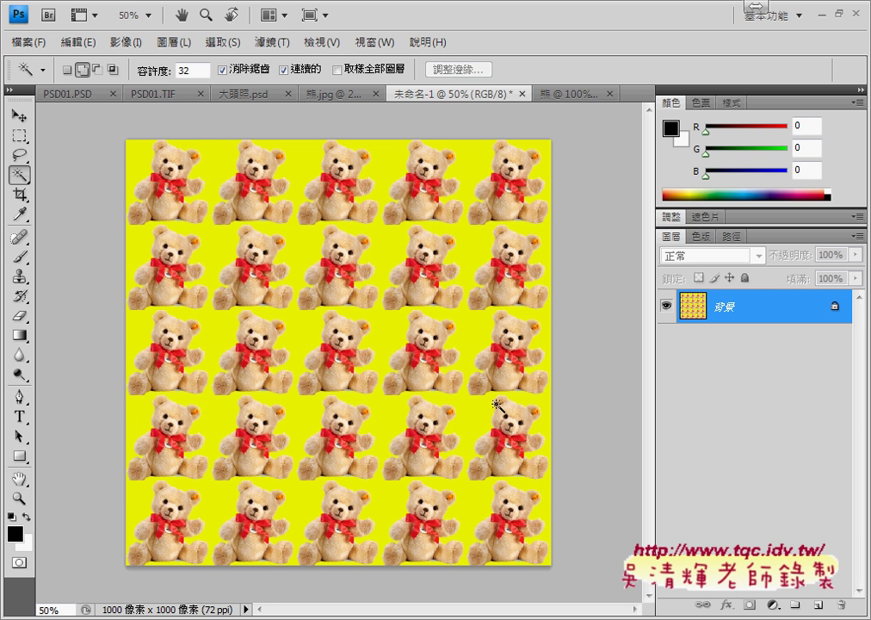
- Start a new document and confirm Background Contents is set to Transparent
{"action": "left_click", "coordinate": [19, 42]}
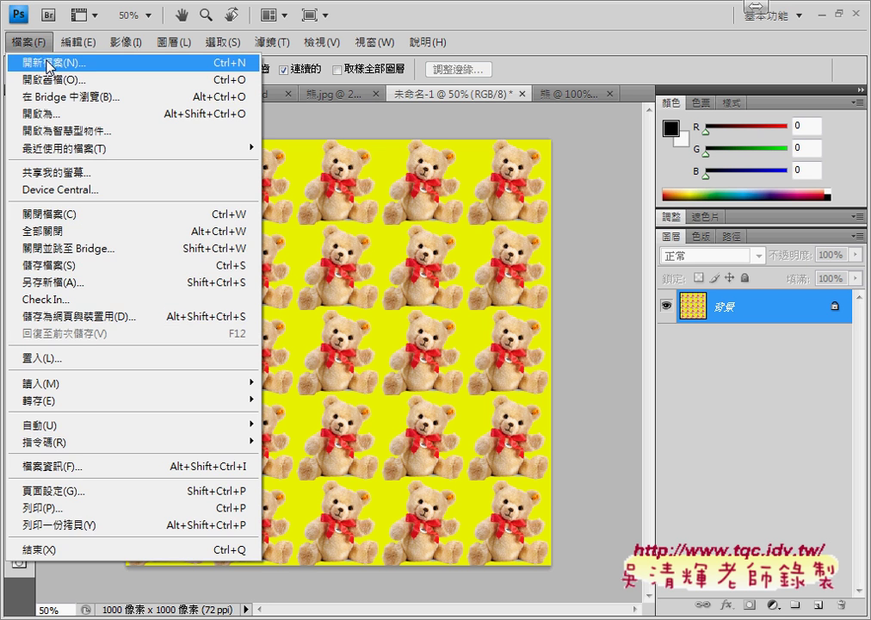
{"action": "left_click", "coordinate": [68, 66]}
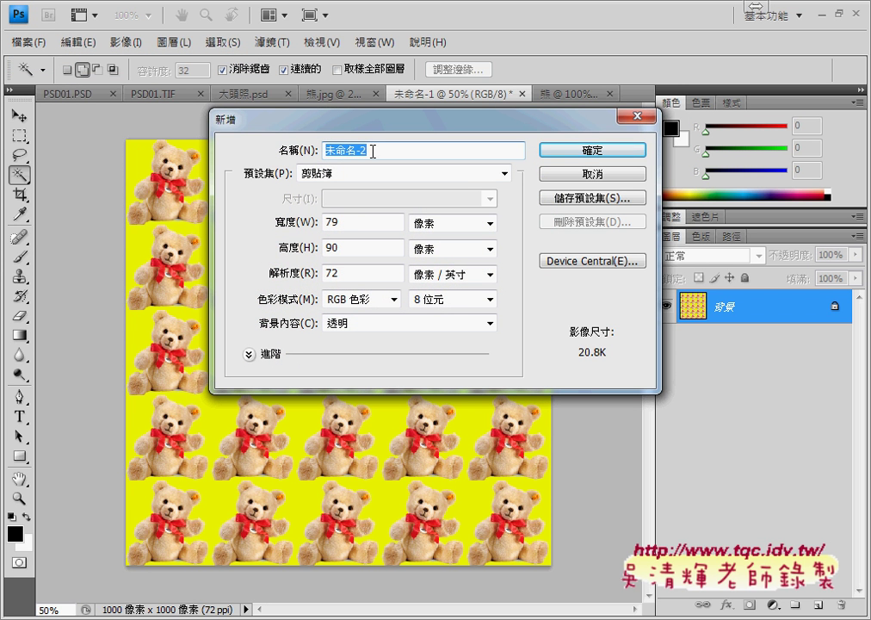
{"action": "left_click", "coordinate": [351, 325]}
{"action": "left_click", "coordinate": [351, 326]}
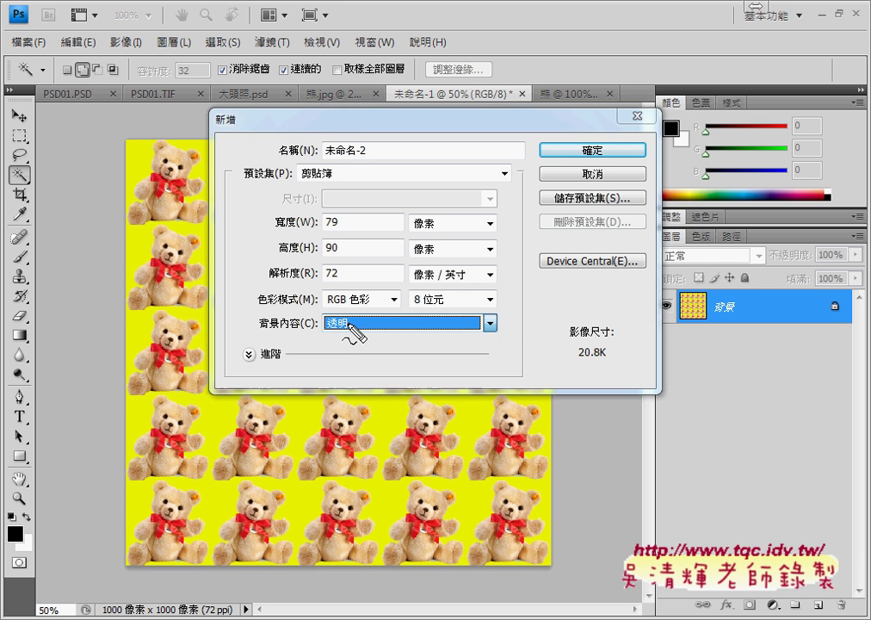
{"action": "left_click_drag", "start_coordinate": [307, 346], "coordinate": [261, 348]}
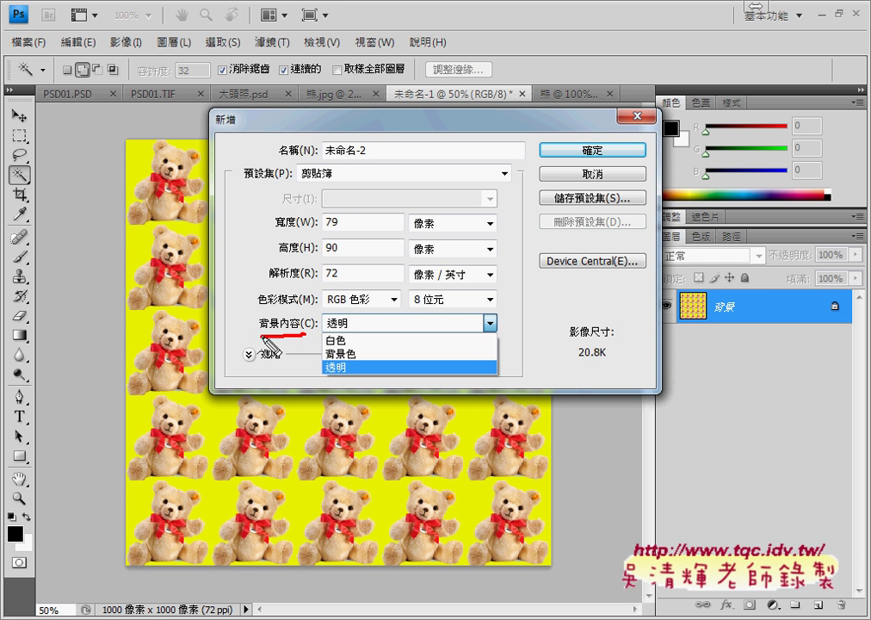
{"action": "left_click_drag", "start_coordinate": [340, 359], "coordinate": [346, 383]}
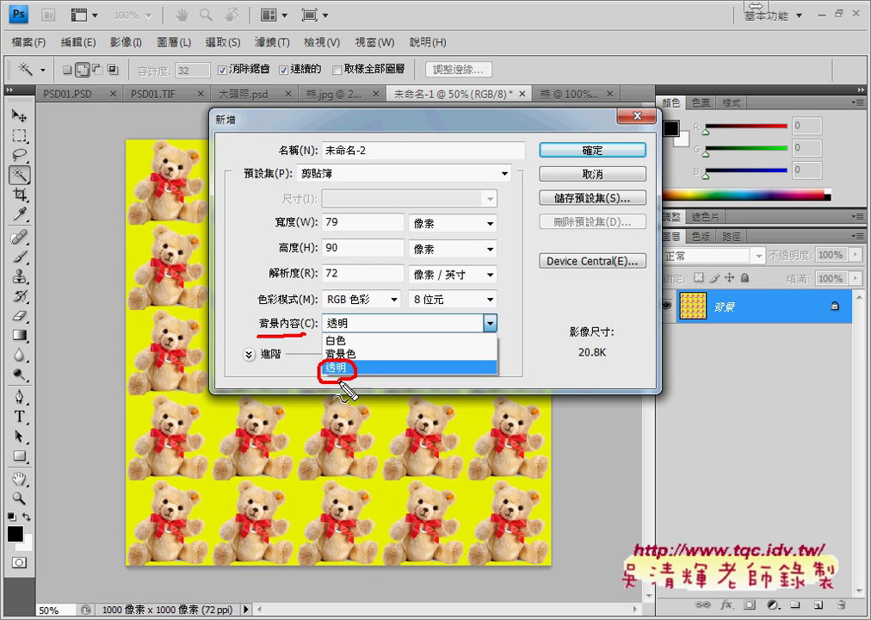
{"action": "left_click_drag", "start_coordinate": [368, 333], "coordinate": [326, 343]}
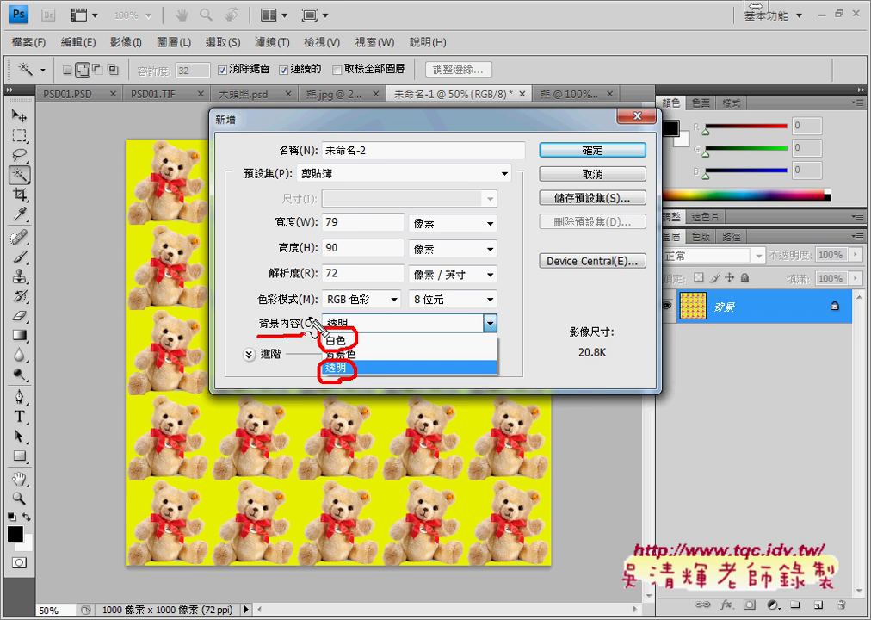
{"action": "key", "text": "Escape"}
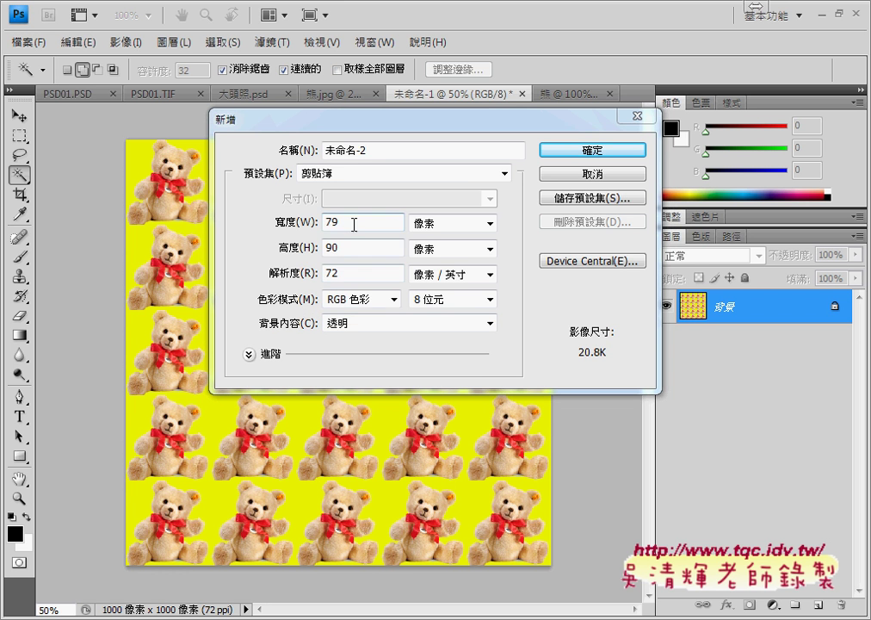
- Set the new document's width and height to 70 pixels
{"action": "left_click", "coordinate": [301, 226]}
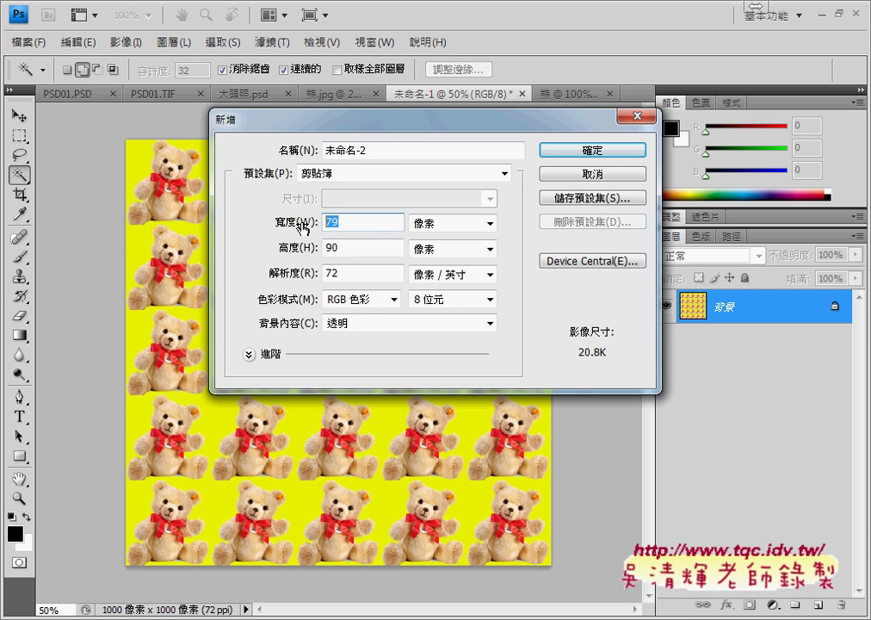
{"action": "type", "text": "1"}
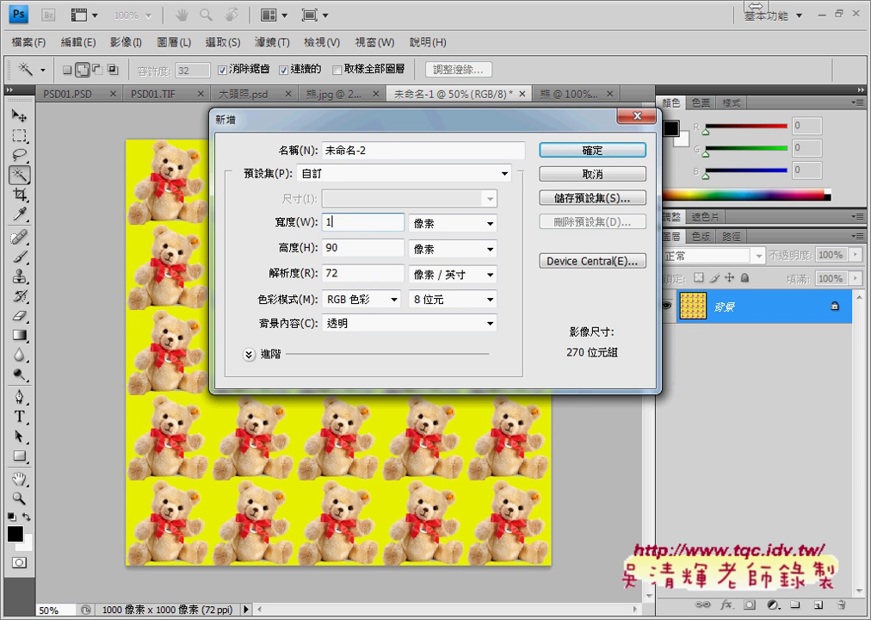
{"action": "type", "text": "00"}
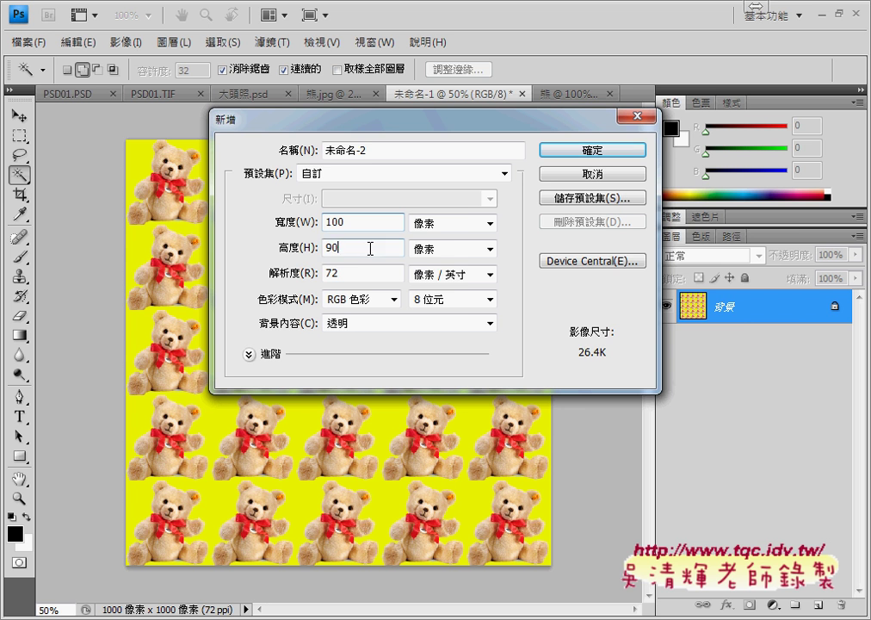
{"action": "left_click", "coordinate": [317, 248]}
{"action": "type", "text": "100"}
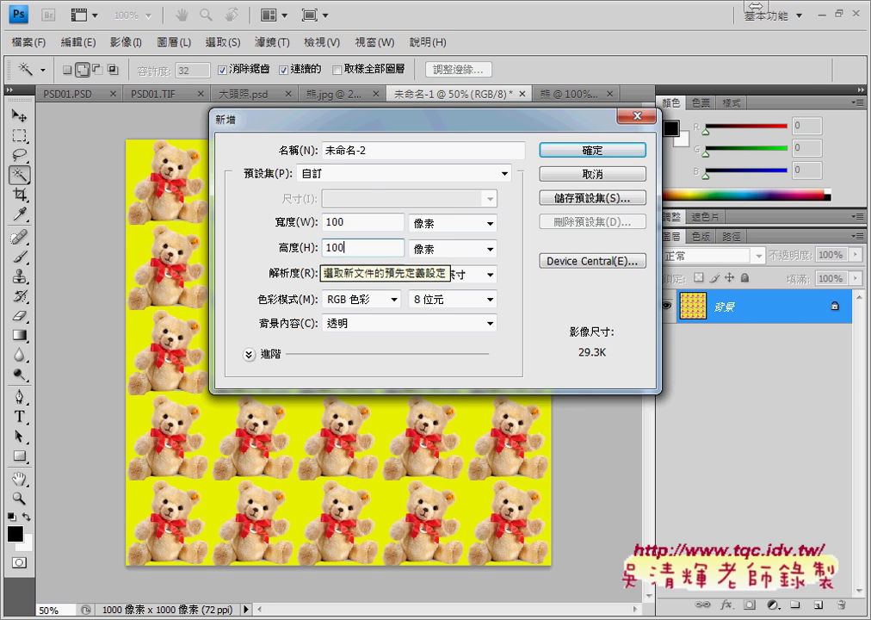
{"action": "left_click_drag", "start_coordinate": [404, 122], "coordinate": [538, 117]}
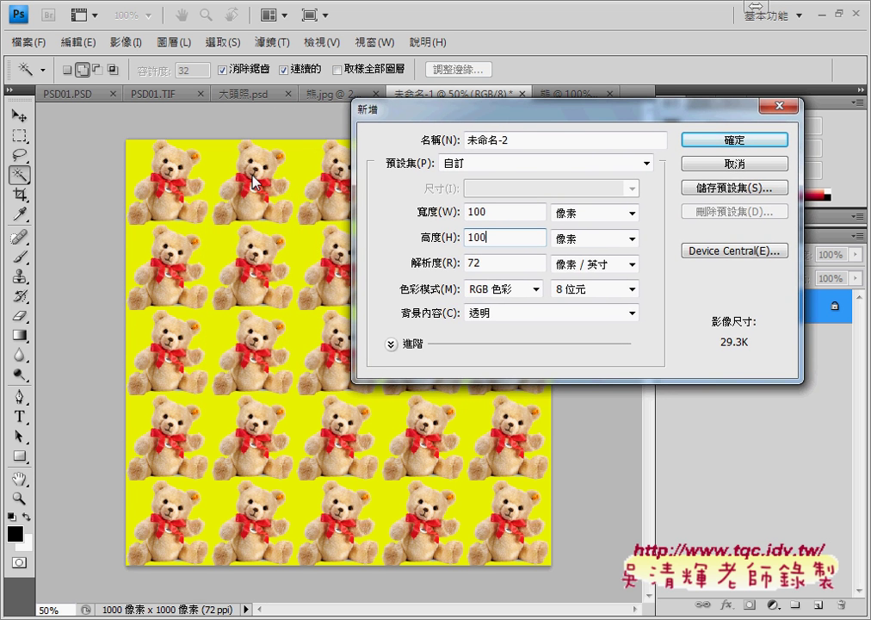
{"action": "double_click", "coordinate": [482, 211]}
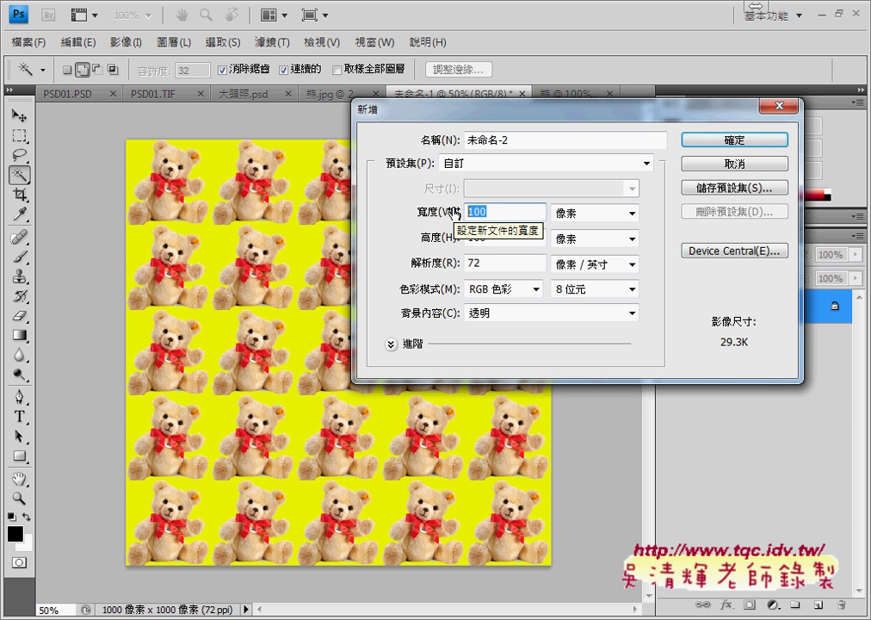
{"action": "type", "text": "70"}
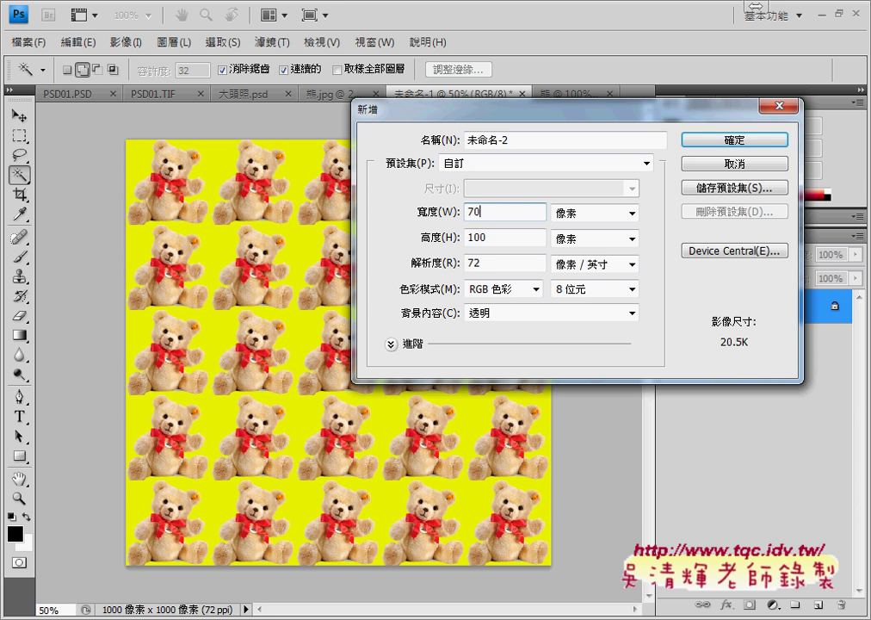
{"action": "double_click", "coordinate": [468, 241]}
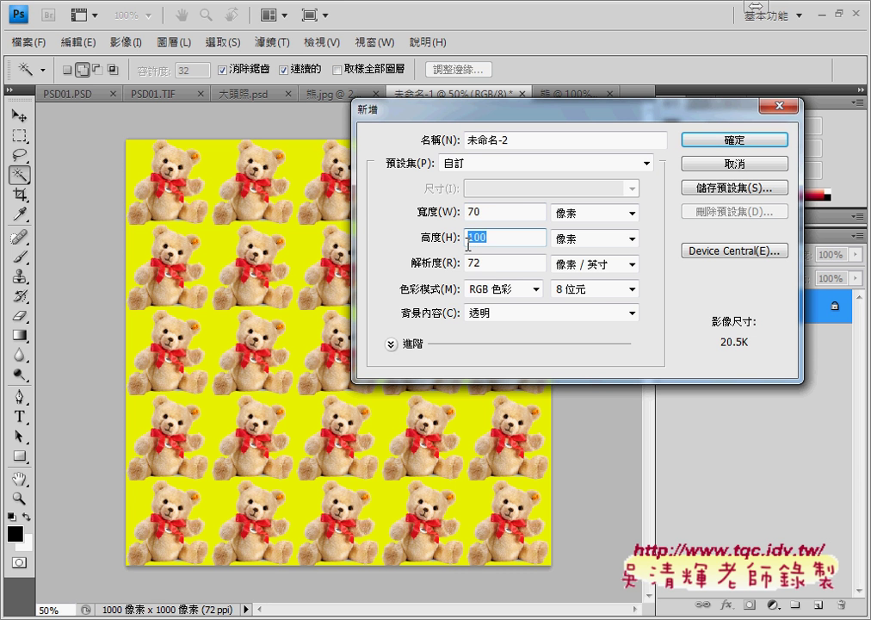
{"action": "type", "text": "70"}
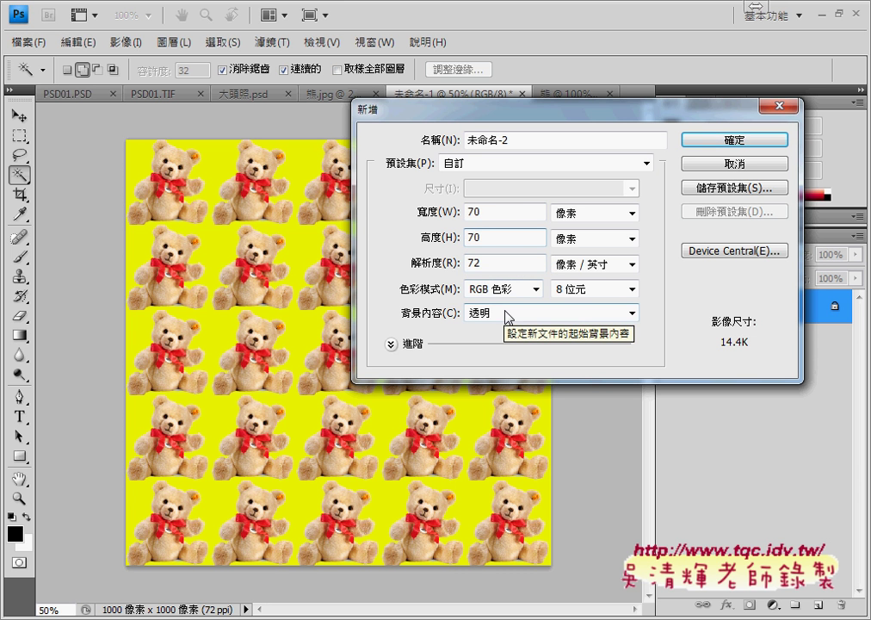
- Name the document 熊 and create it
{"action": "left_click_drag", "start_coordinate": [517, 140], "coordinate": [422, 140]}
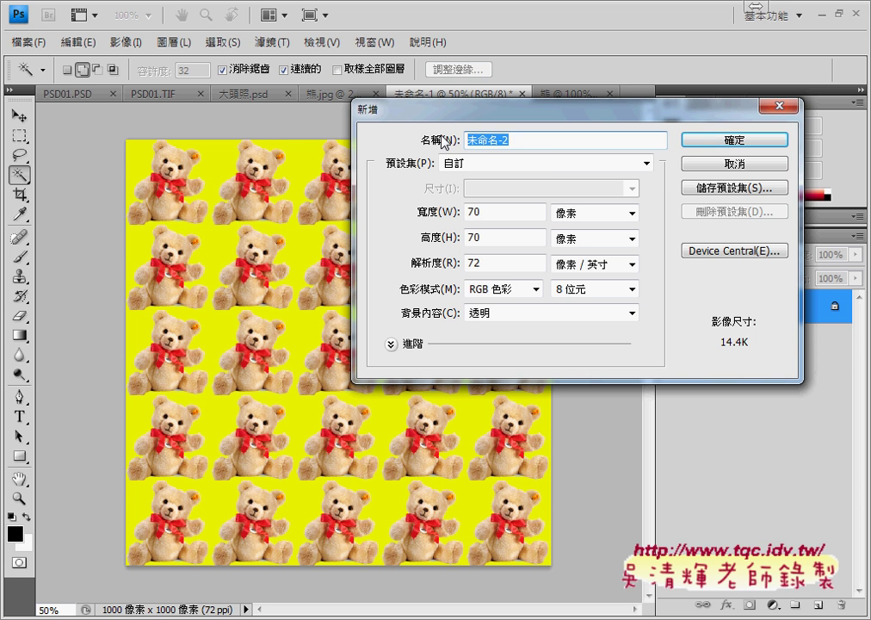
{"action": "type", "text": "c"}
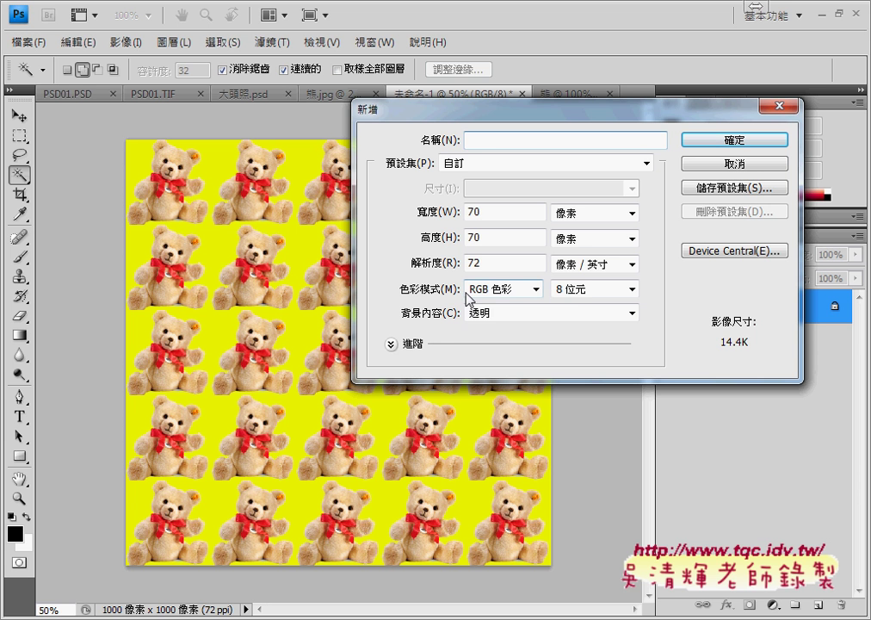
{"action": "type", "text": "cu"}
{"action": "type", "text": "T"}
{"action": "type", "text": "熊"}
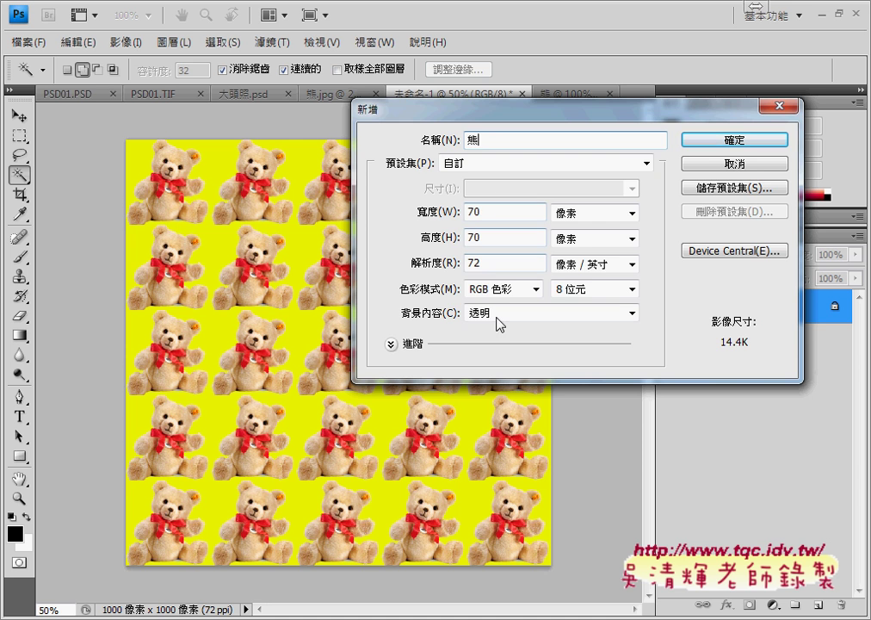
{"action": "left_click", "coordinate": [755, 142]}
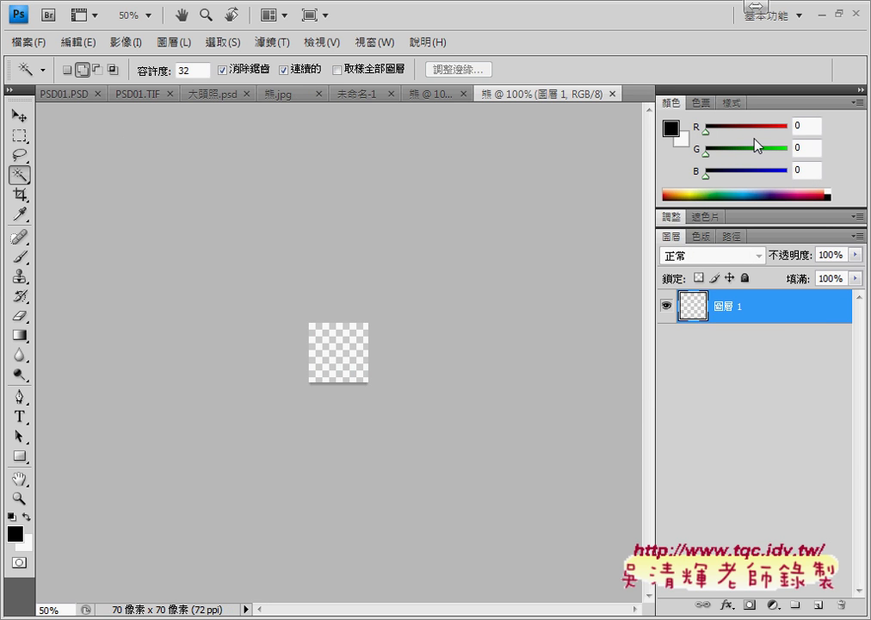
- Type the character 熊 on the canvas in 70-point 標楷體
{"action": "left_click", "coordinate": [19, 419]}
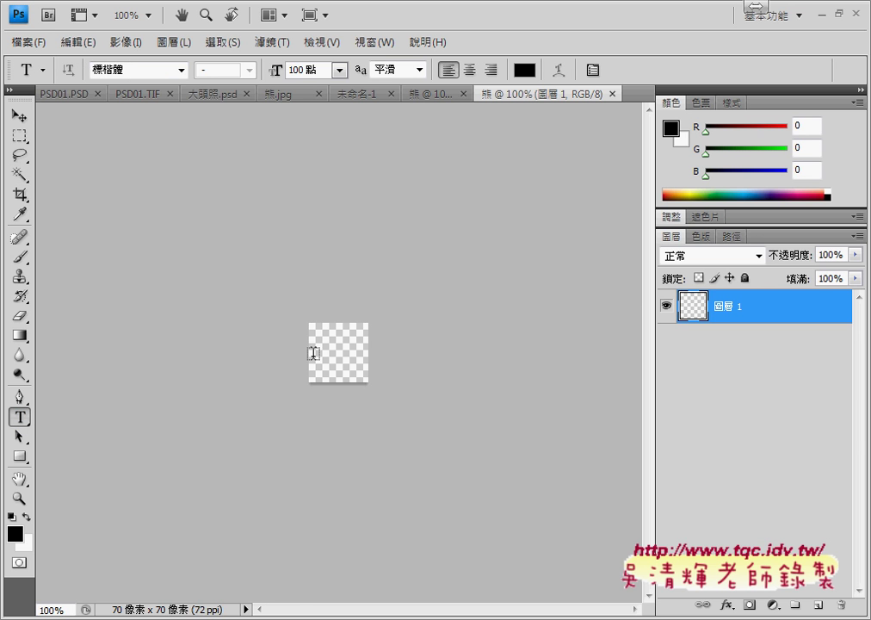
{"action": "left_click", "coordinate": [312, 358]}
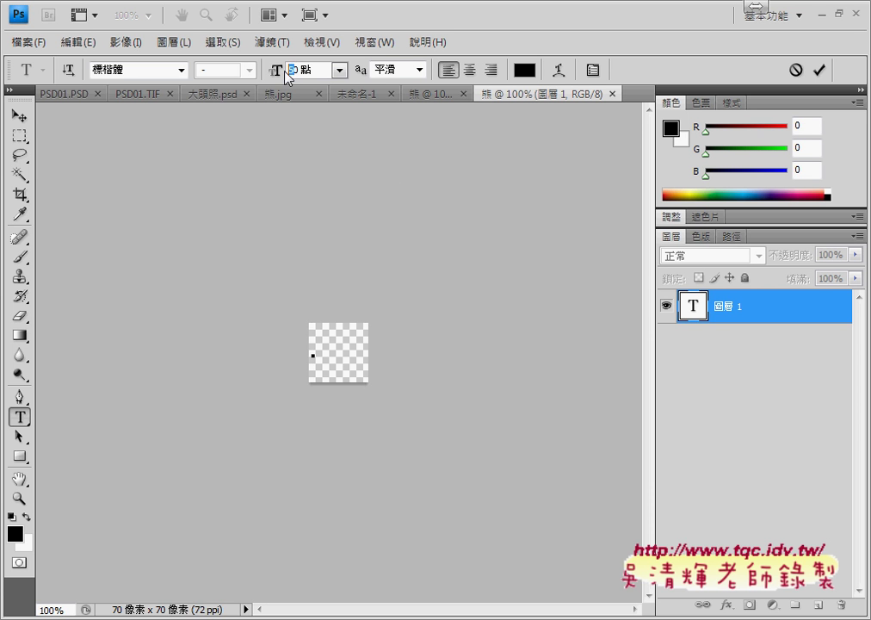
{"action": "type", "text": "72"}
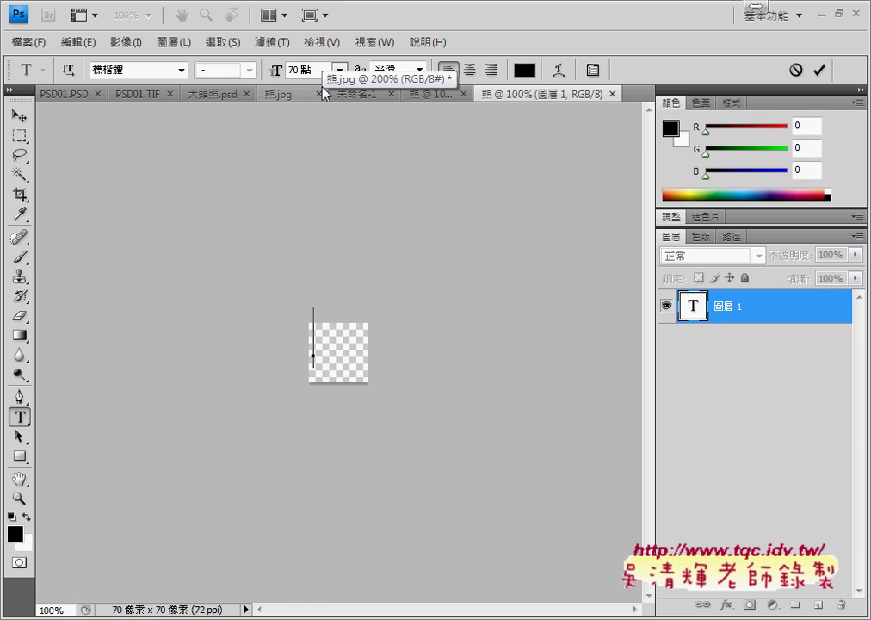
{"action": "left_click", "coordinate": [182, 70]}
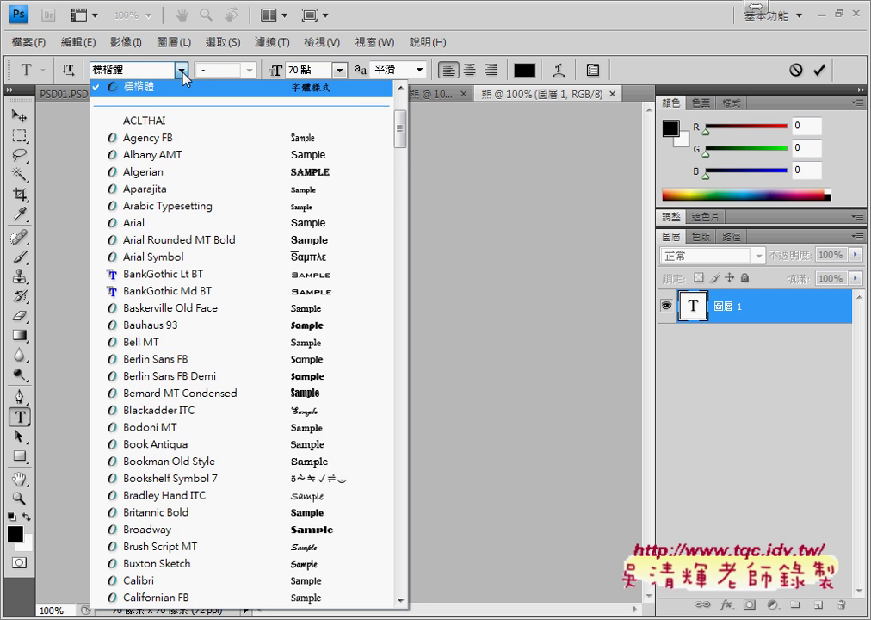
{"action": "scroll", "coordinate": [399, 117], "scroll_direction": "up", "scroll_amount": 4}
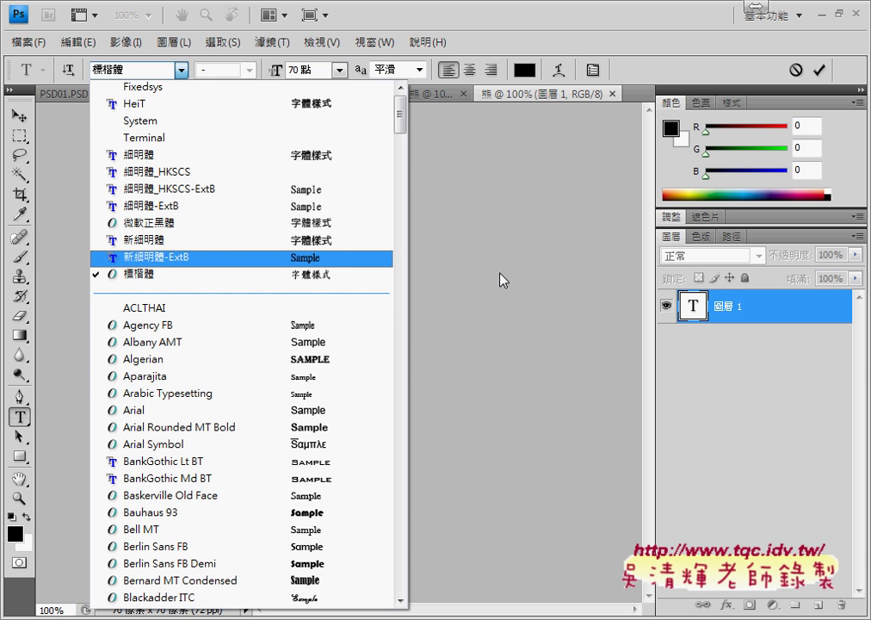
{"action": "left_click", "coordinate": [302, 274]}
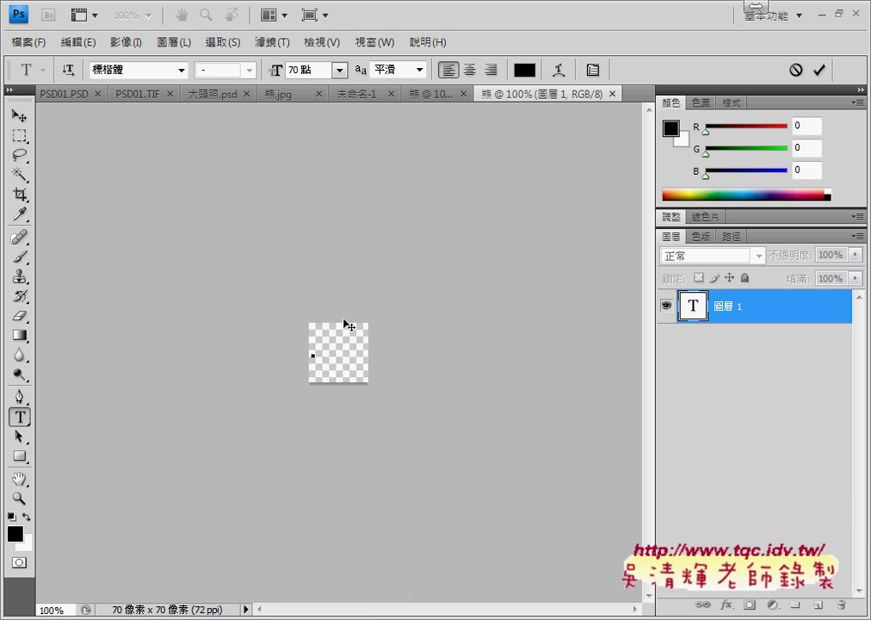
{"action": "type", "text": "ㄒㄩㄥ"}
{"action": "type", "text": "6"}
{"action": "key", "text": "Return"}
- Colour the 熊 text bright red and commit it; Photoshop then crashes
{"action": "left_click", "coordinate": [524, 69]}
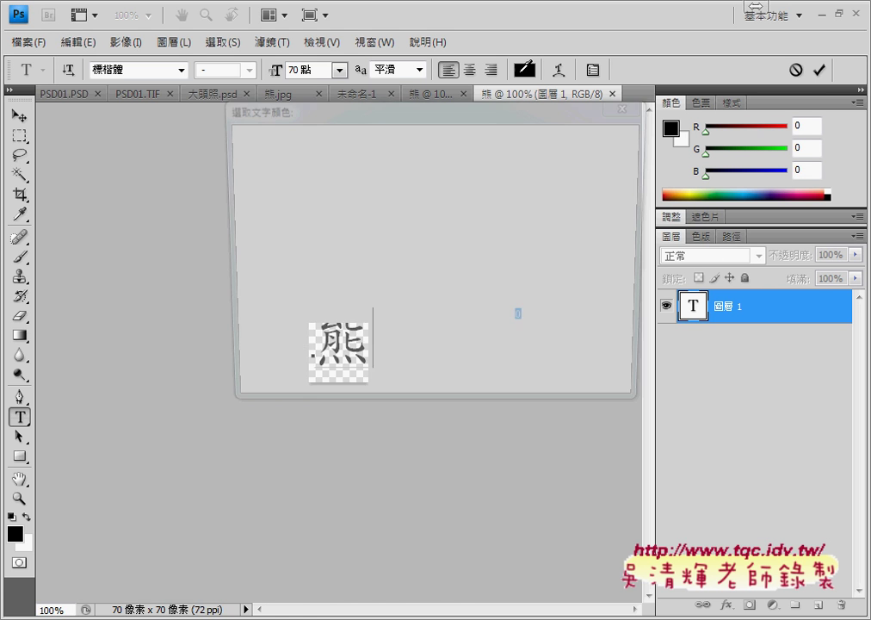
{"action": "left_click", "coordinate": [468, 153]}
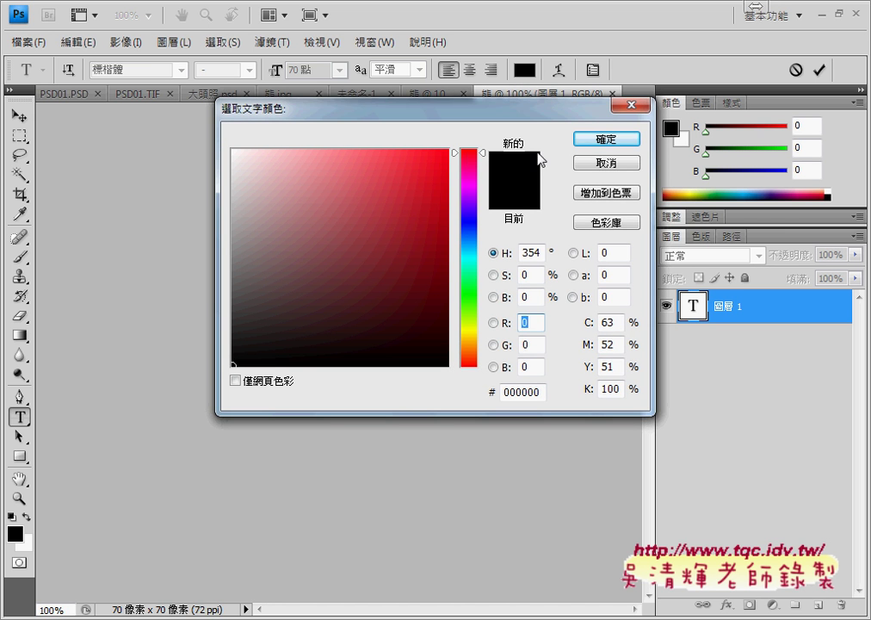
{"action": "left_click", "coordinate": [442, 156]}
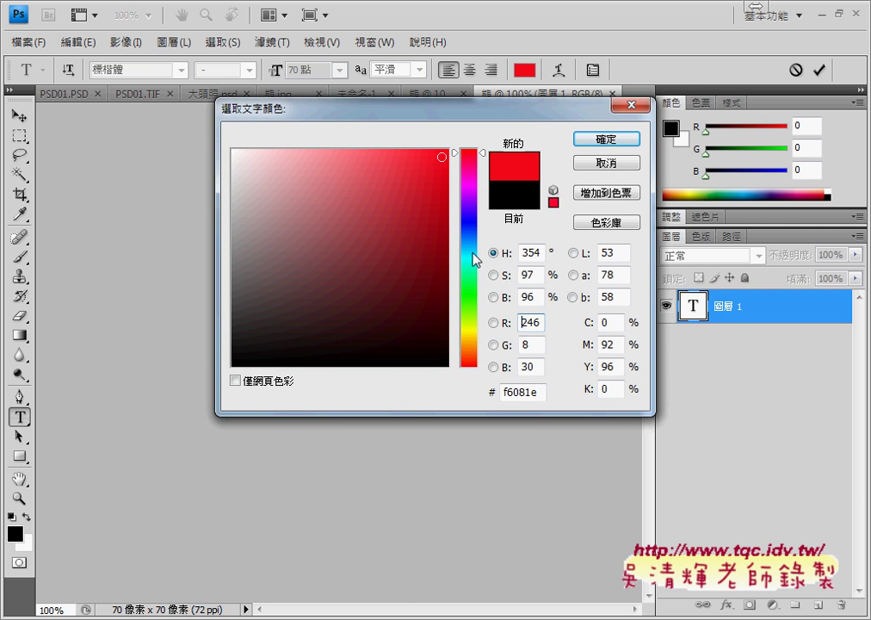
{"action": "left_click", "coordinate": [607, 141]}
{"action": "key", "text": "ctrl+a"}
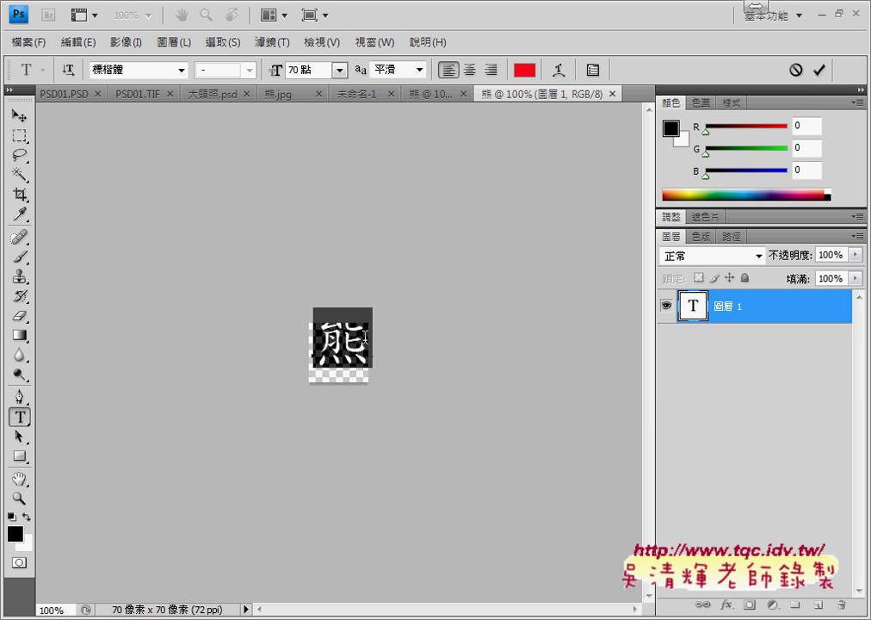
{"action": "left_click", "coordinate": [527, 72]}
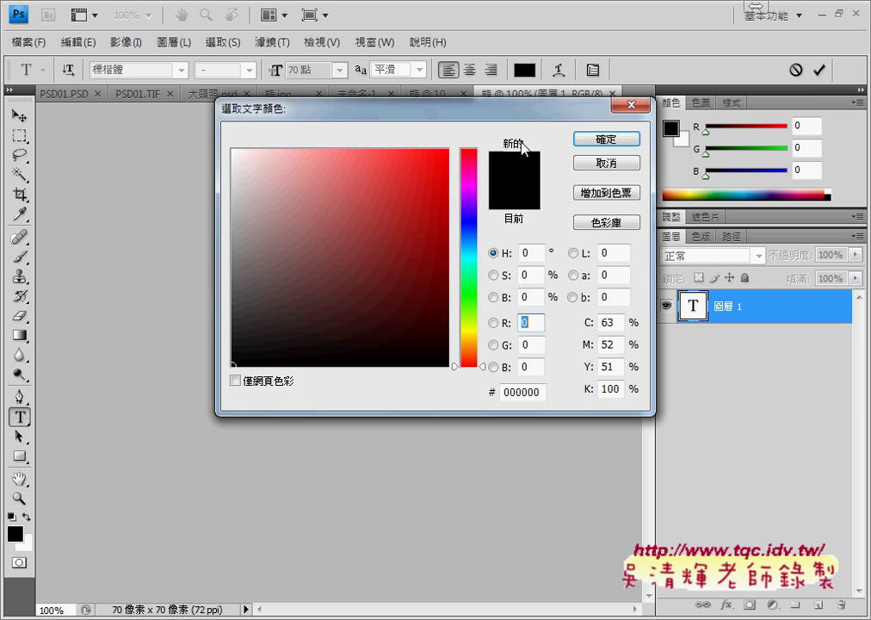
{"action": "left_click", "coordinate": [444, 158]}
{"action": "left_click", "coordinate": [605, 141]}
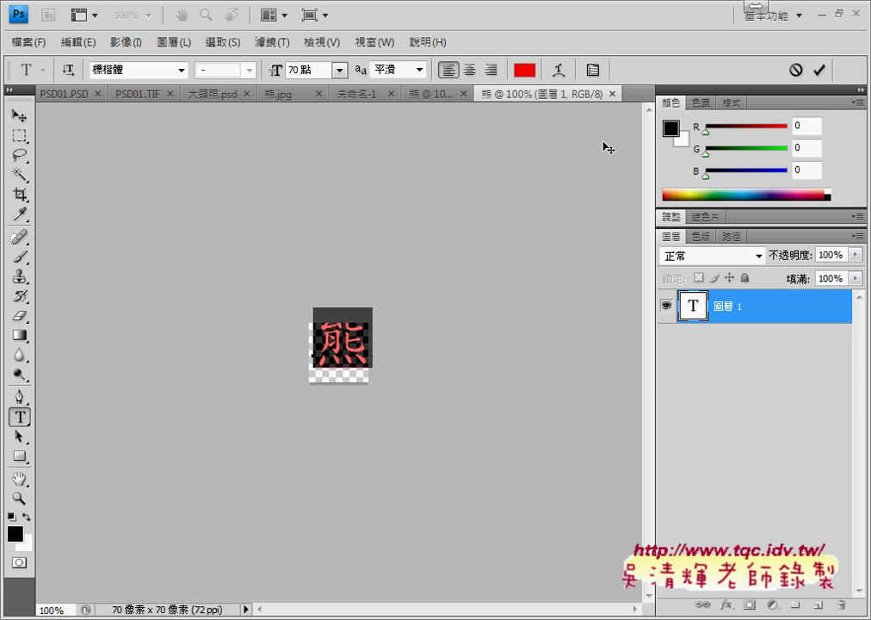
{"action": "left_click", "coordinate": [818, 68]}
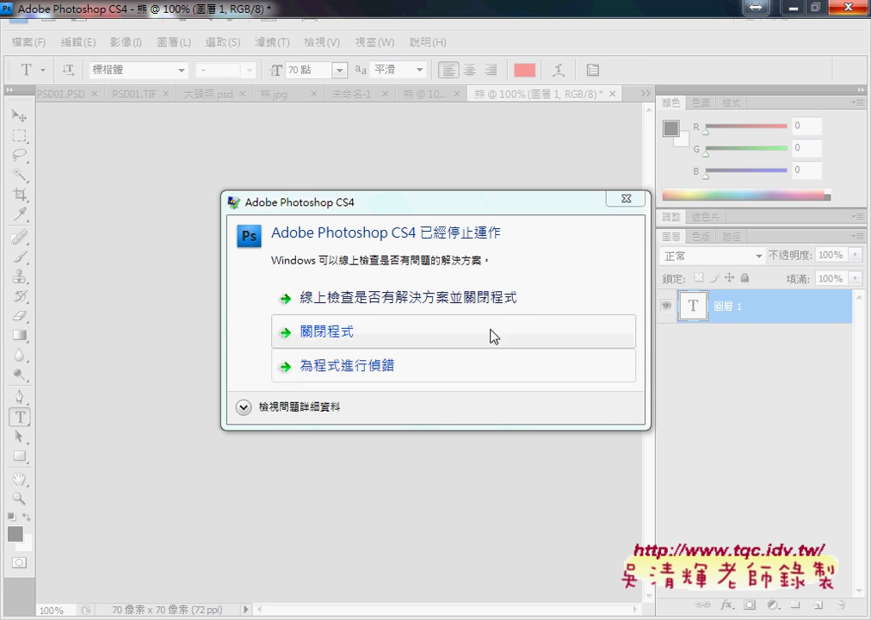
{"action": "left_click_drag", "start_coordinate": [500, 212], "coordinate": [706, 131]}
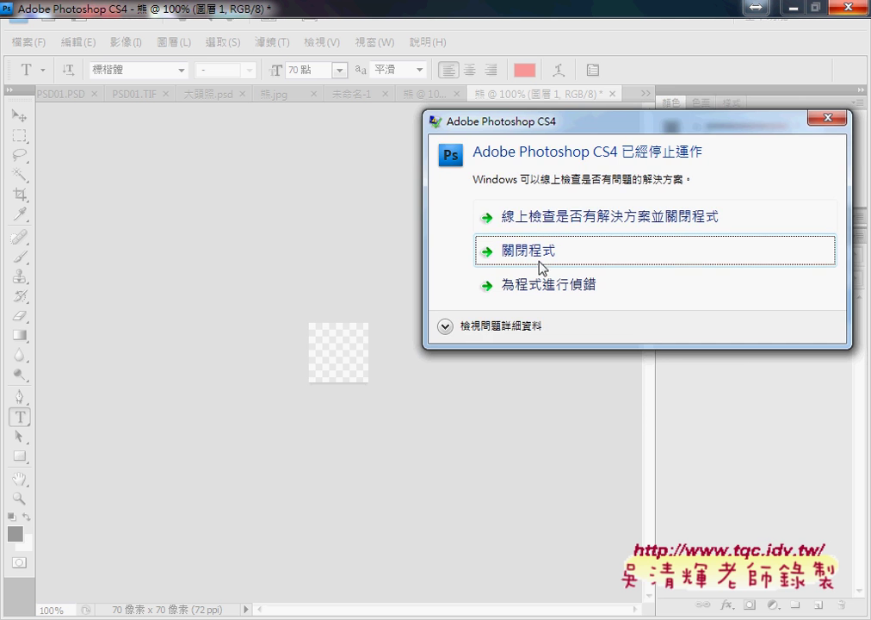
{"action": "left_click_drag", "start_coordinate": [519, 132], "coordinate": [383, 189]}
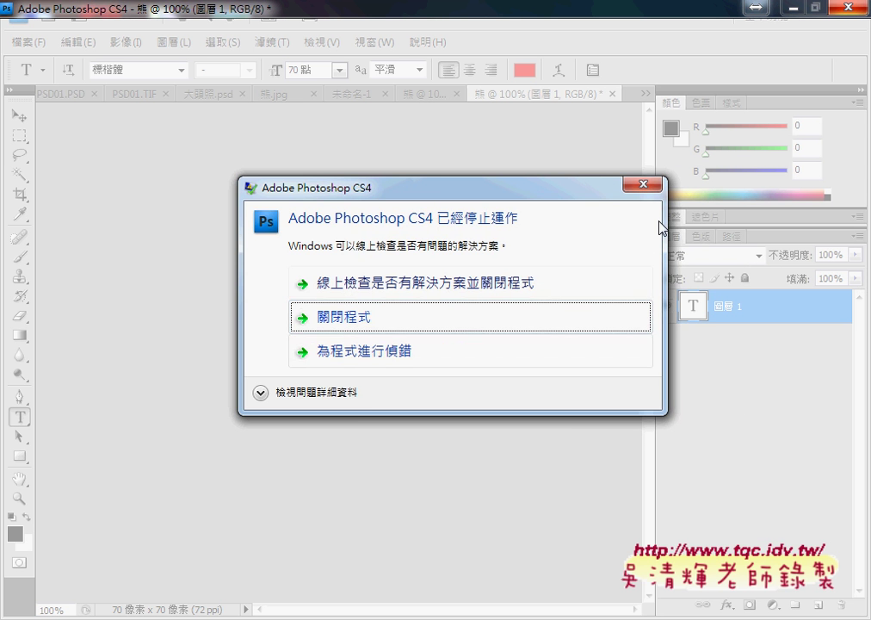
{"action": "left_click_drag", "start_coordinate": [540, 184], "coordinate": [721, 400]}
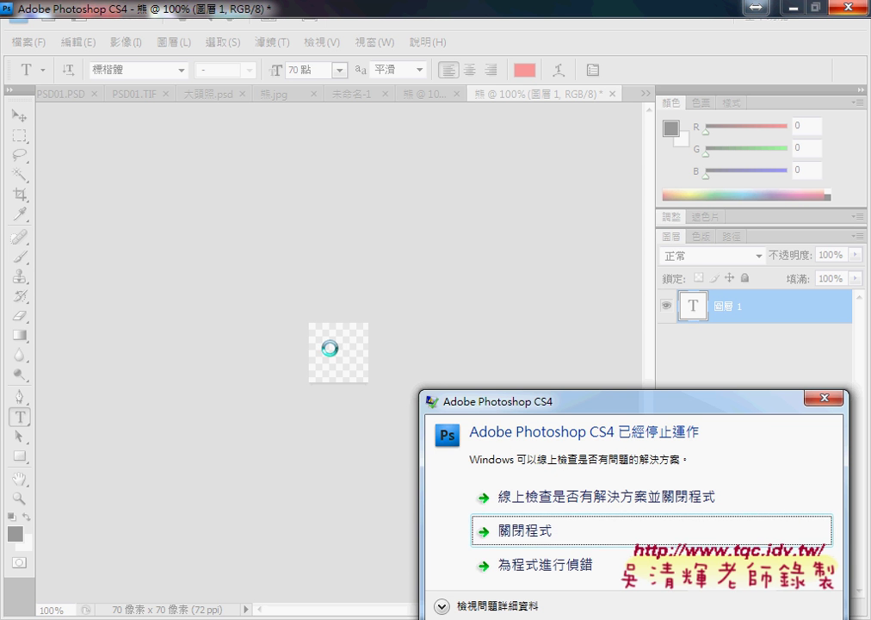
{"action": "left_click_drag", "start_coordinate": [311, 308], "coordinate": [311, 373]}
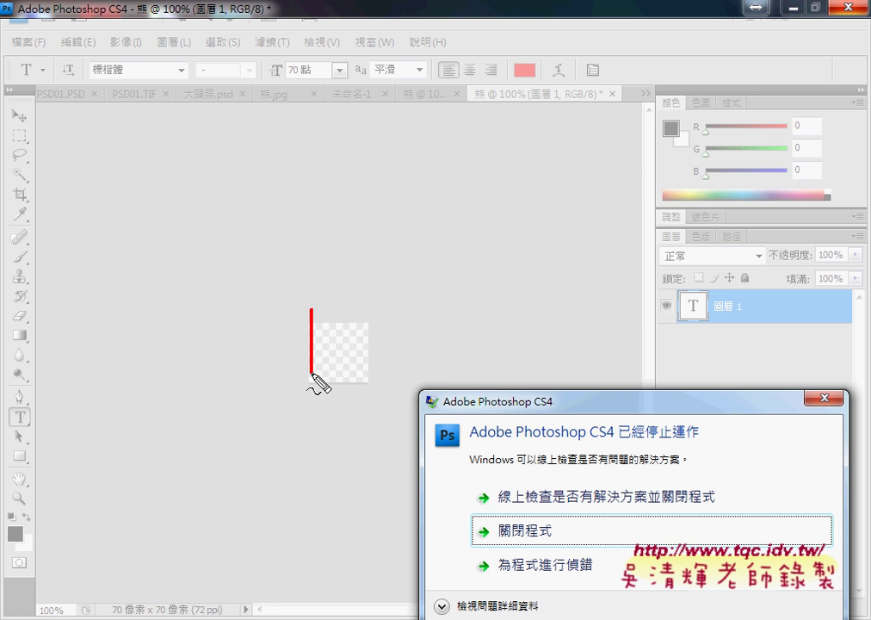
{"action": "mouse_move", "coordinate": [311, 303]}
{"action": "left_mouse_down"}
{"action": "mouse_move", "coordinate": [362, 307]}
{"action": "mouse_move", "coordinate": [361, 355]}
{"action": "left_mouse_up"}
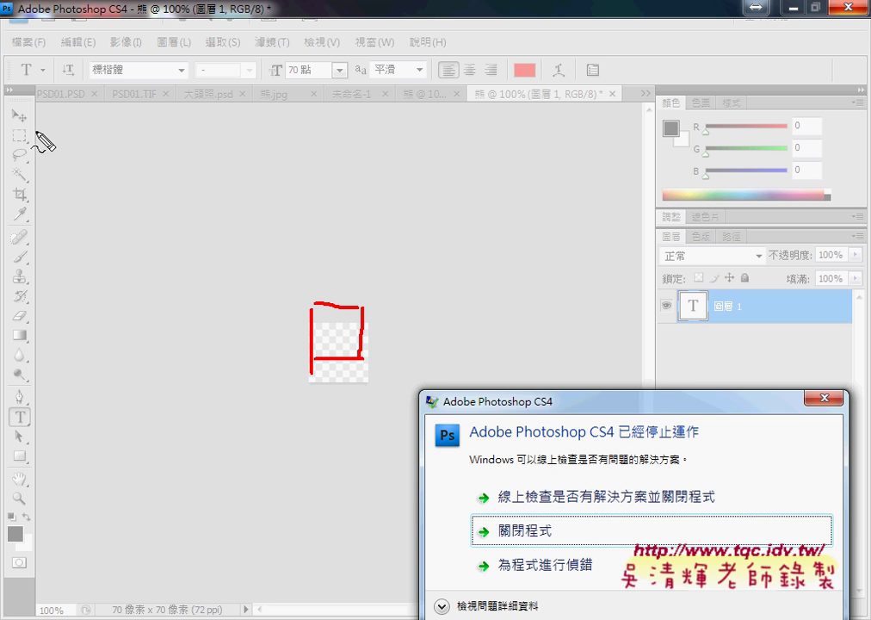
{"action": "mouse_move", "coordinate": [36, 131]}
{"action": "left_mouse_down"}
{"action": "mouse_move", "coordinate": [23, 113]}
{"action": "mouse_move", "coordinate": [237, 261]}
{"action": "mouse_move", "coordinate": [289, 283]}
{"action": "mouse_move", "coordinate": [272, 297]}
{"action": "left_mouse_up"}
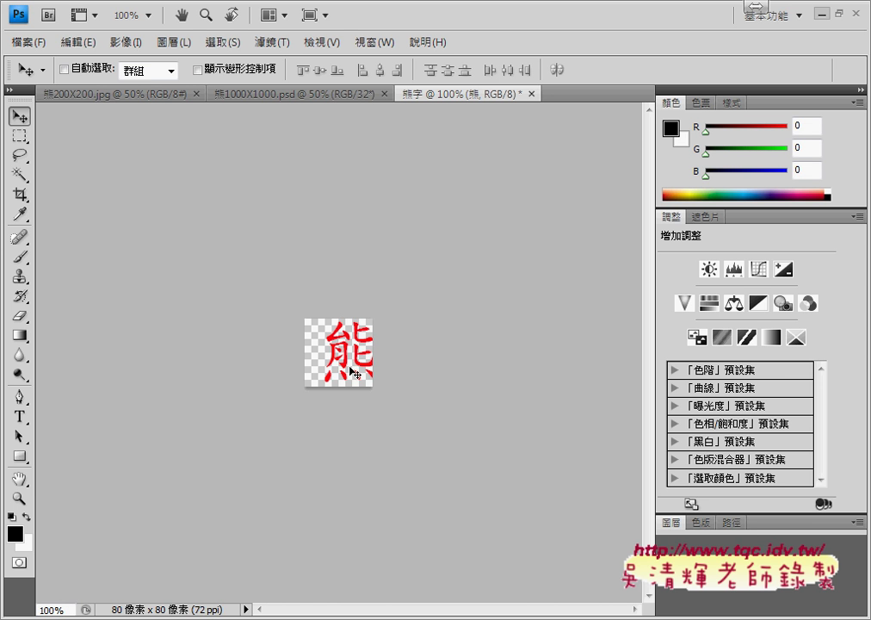
- Move the red 熊 fully inside the 80×80 canvas and select the whole image
{"action": "left_click_drag", "start_coordinate": [351, 370], "coordinate": [342, 370]}
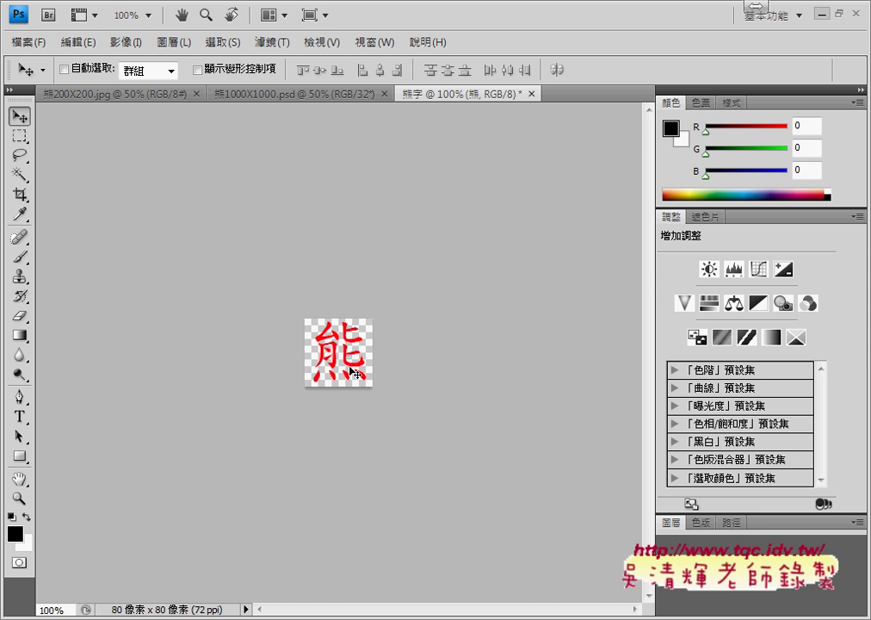
{"action": "left_click_drag", "start_coordinate": [350, 371], "coordinate": [349, 368]}
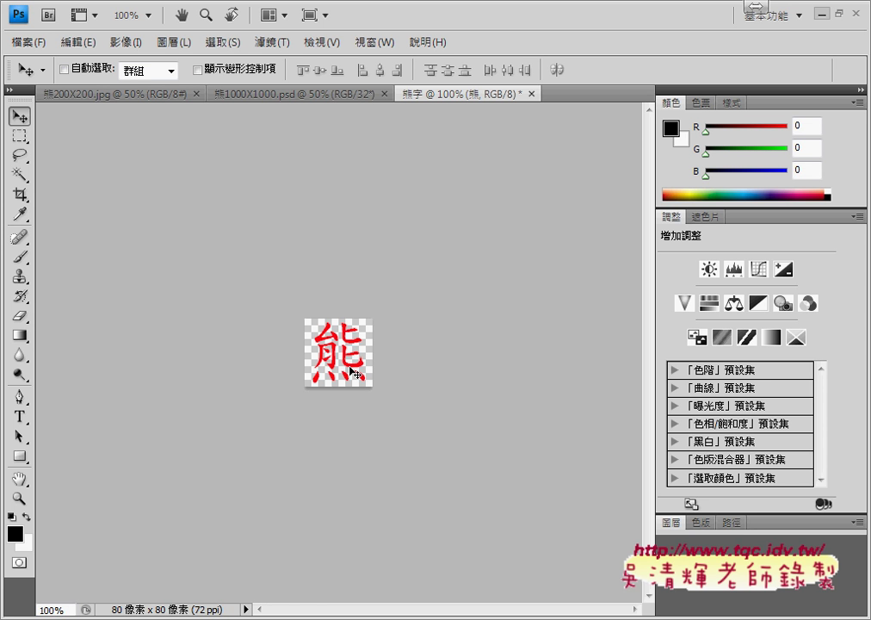
{"action": "key", "text": "ctrl+a"}
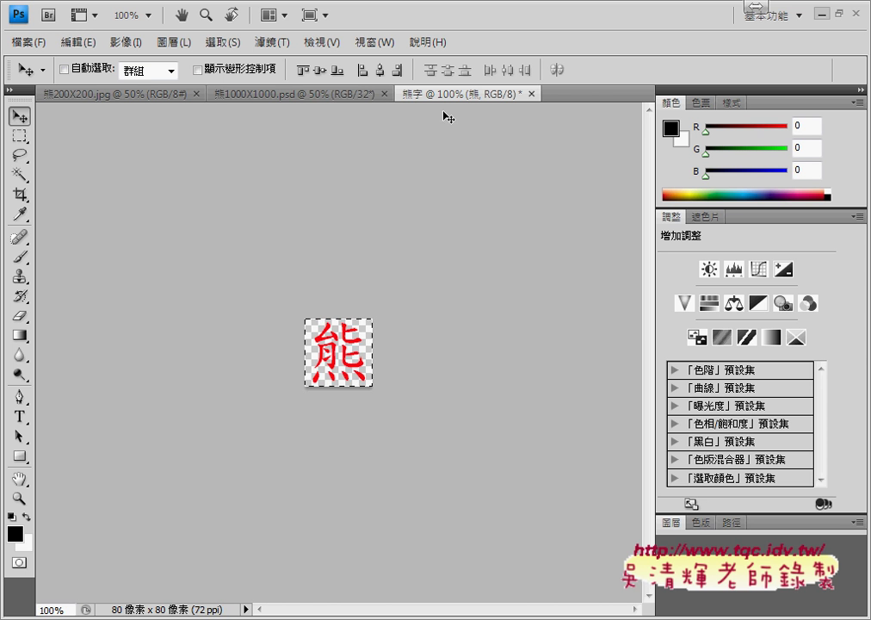
- Paste the red 熊 character into 熊1000X1000.psd, converting it to the document colour profile
{"action": "left_click", "coordinate": [290, 101]}
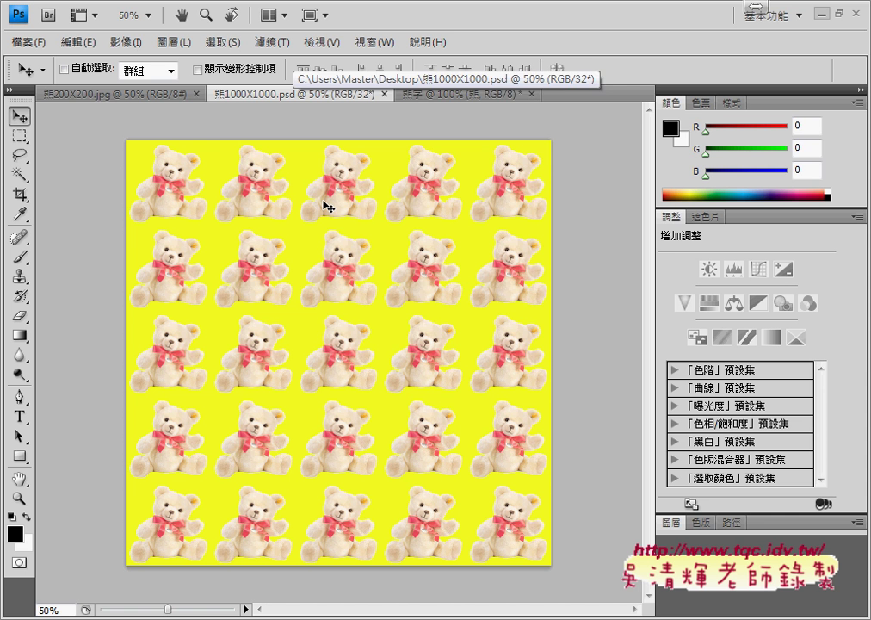
{"action": "key", "text": "ctrl+v"}
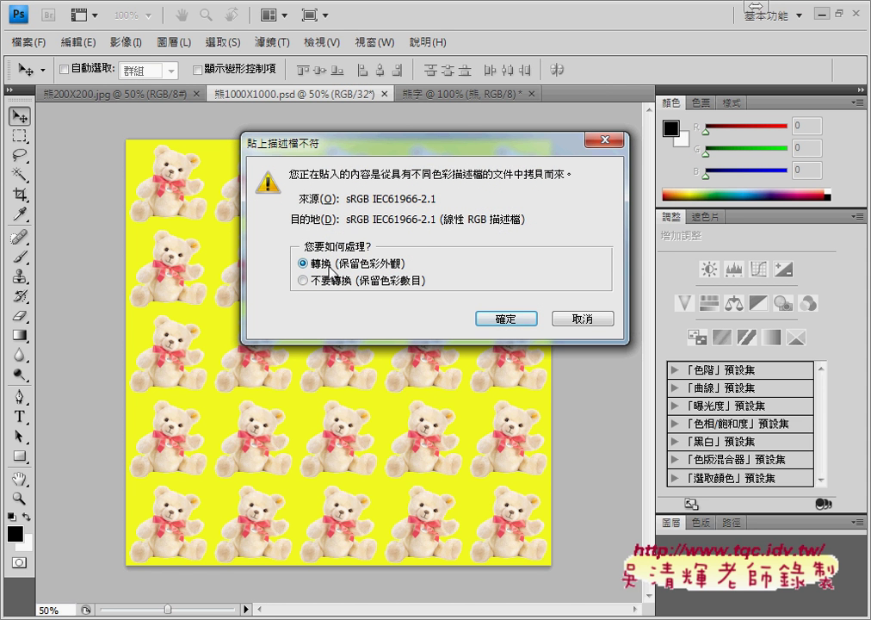
{"action": "left_click", "coordinate": [516, 320]}
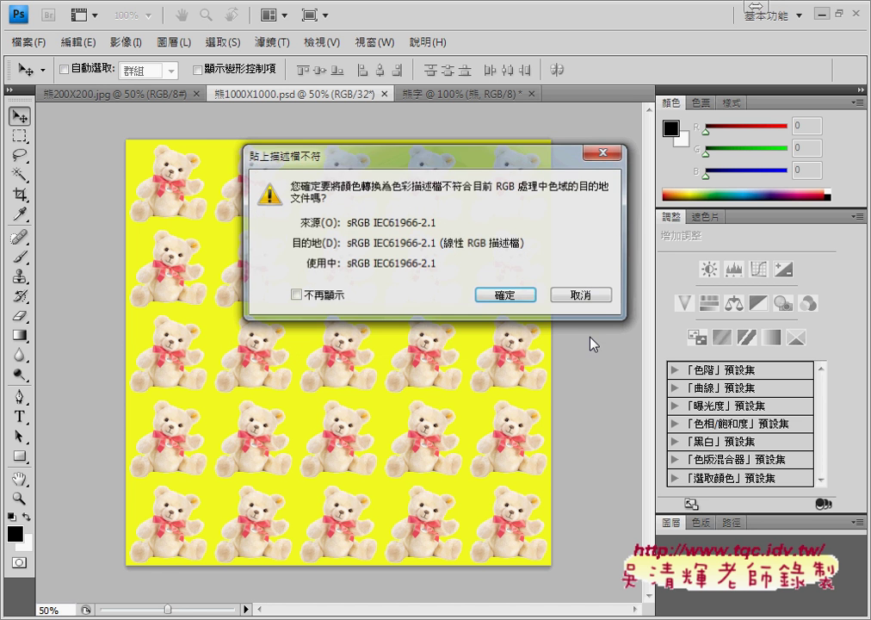
{"action": "left_click", "coordinate": [295, 296]}
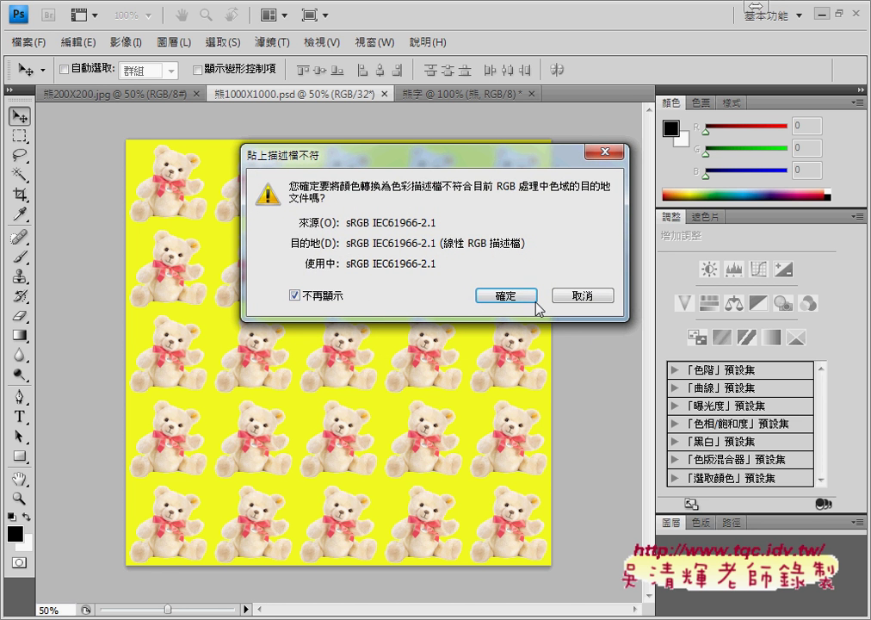
{"action": "left_click", "coordinate": [504, 295]}
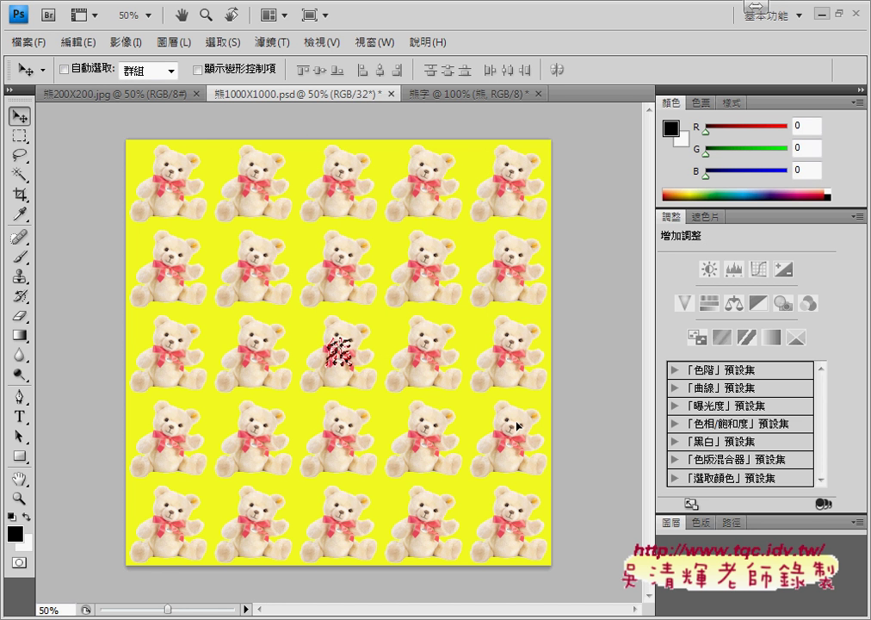
- Scale the pasted 熊 proportionally to 1000% with linked width and height, and commit
{"action": "key", "text": "ctrl+t"}
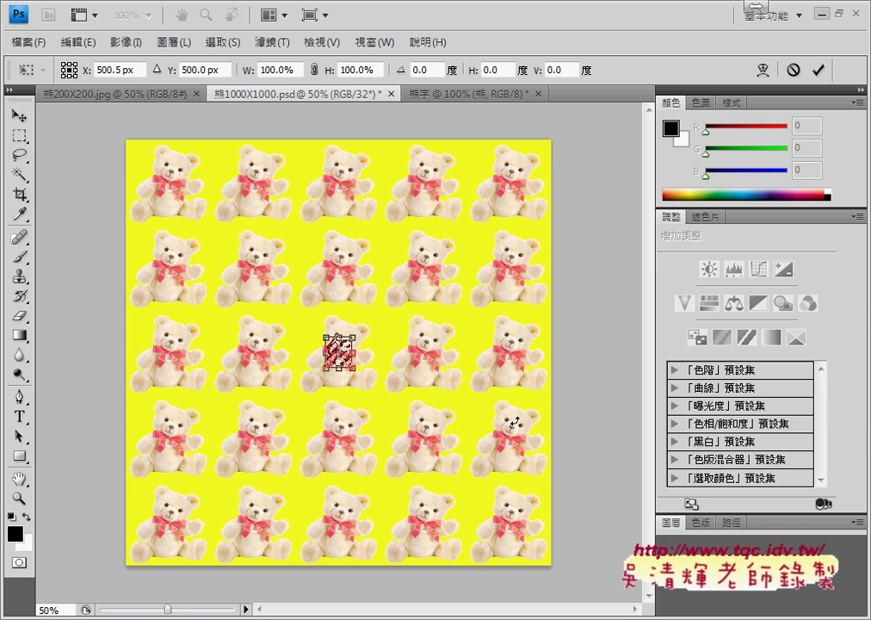
{"action": "left_click", "coordinate": [315, 70]}
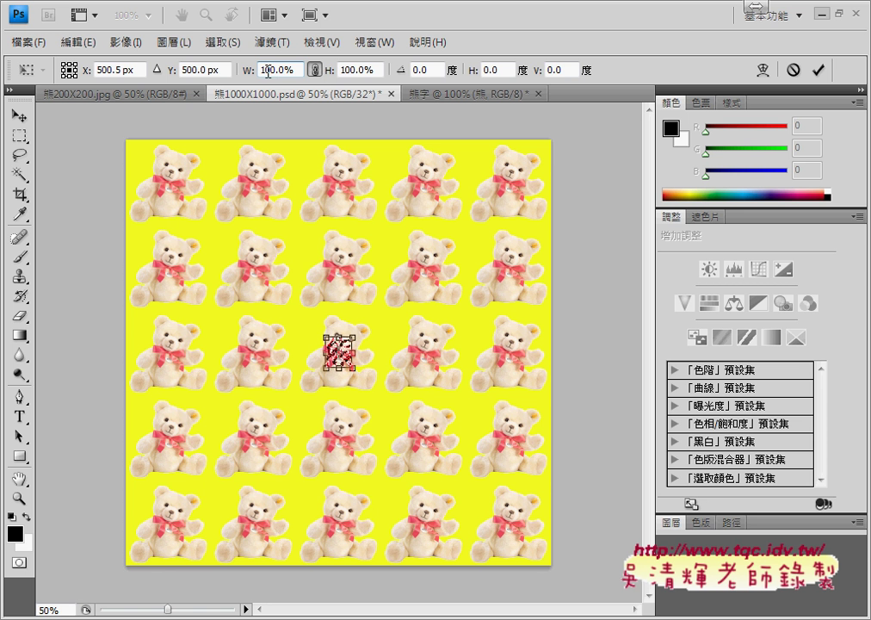
{"action": "type", "text": "2"}
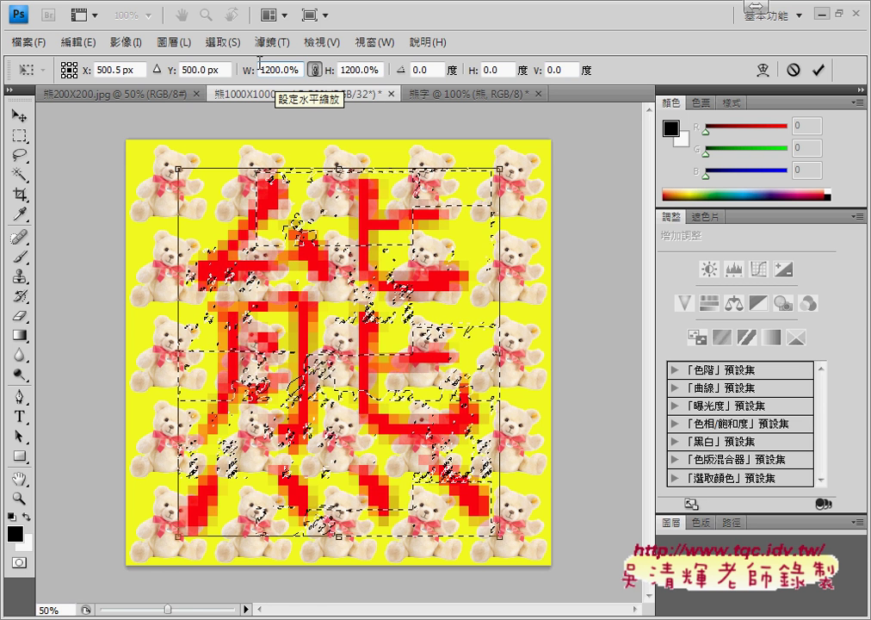
{"action": "key", "text": "BackSpace"}
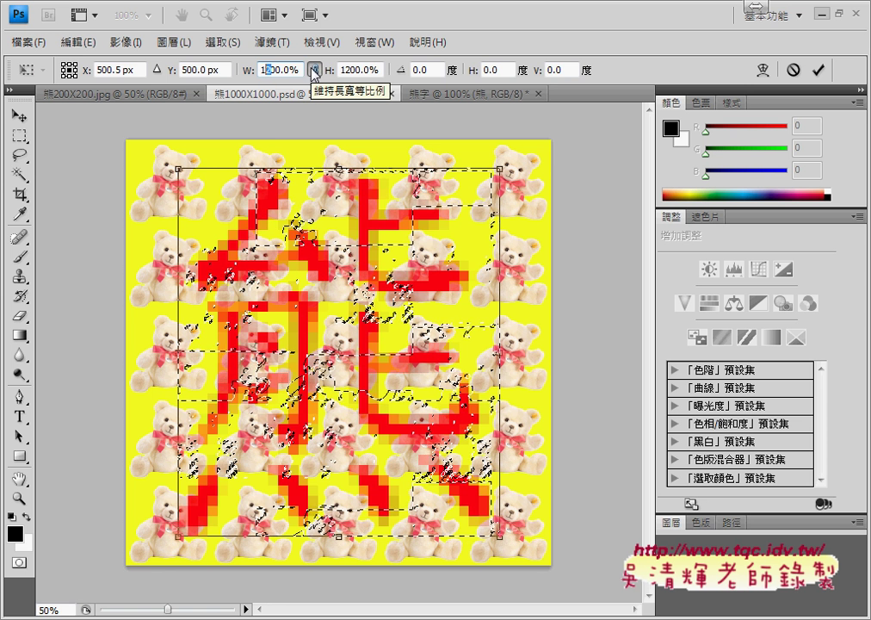
{"action": "type", "text": "0"}
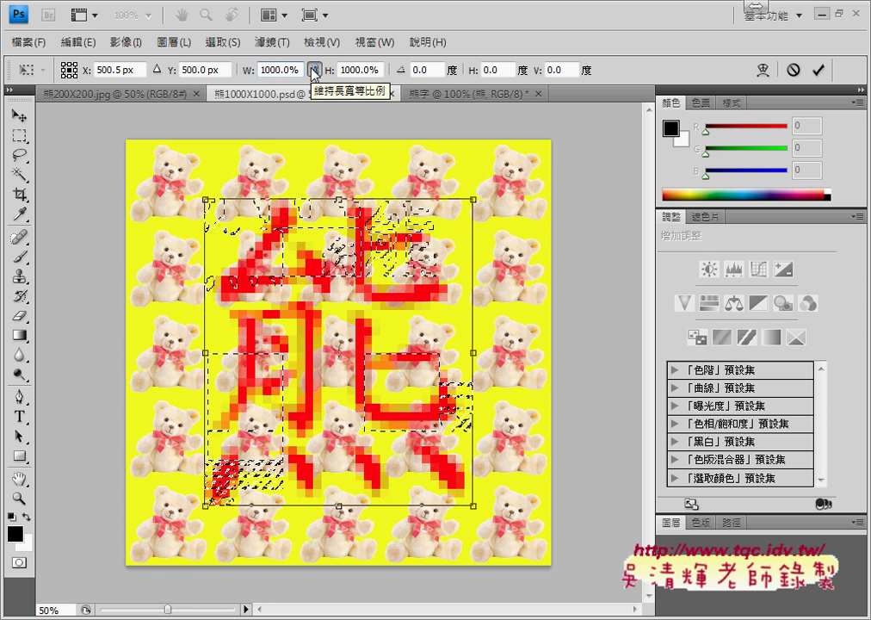
{"action": "left_click", "coordinate": [820, 72]}
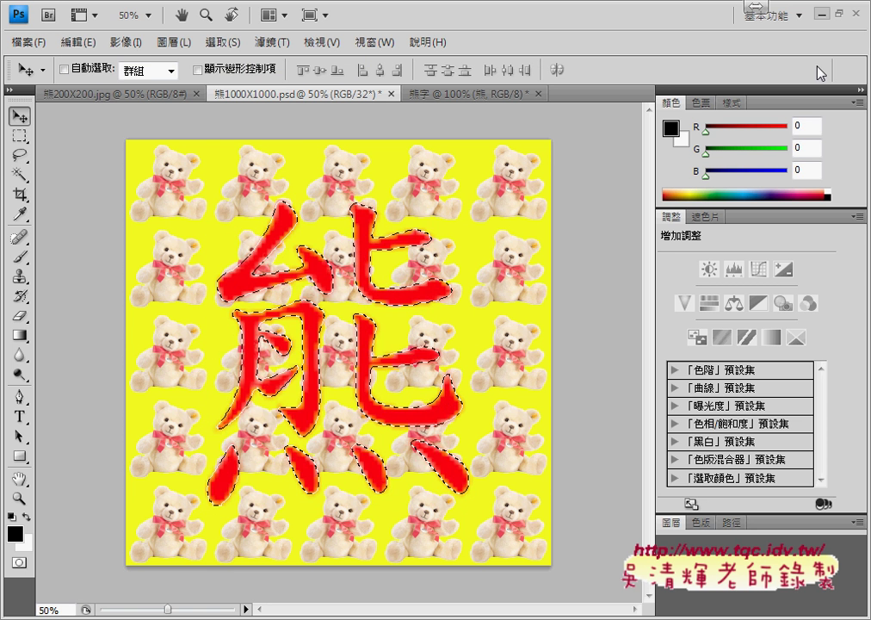
- Set General preferences Image Interpolation to Nearest Neighbor (preserve hard edges)
{"action": "left_click", "coordinate": [71, 42]}
{"action": "mouse_move", "coordinate": [189, 608]}
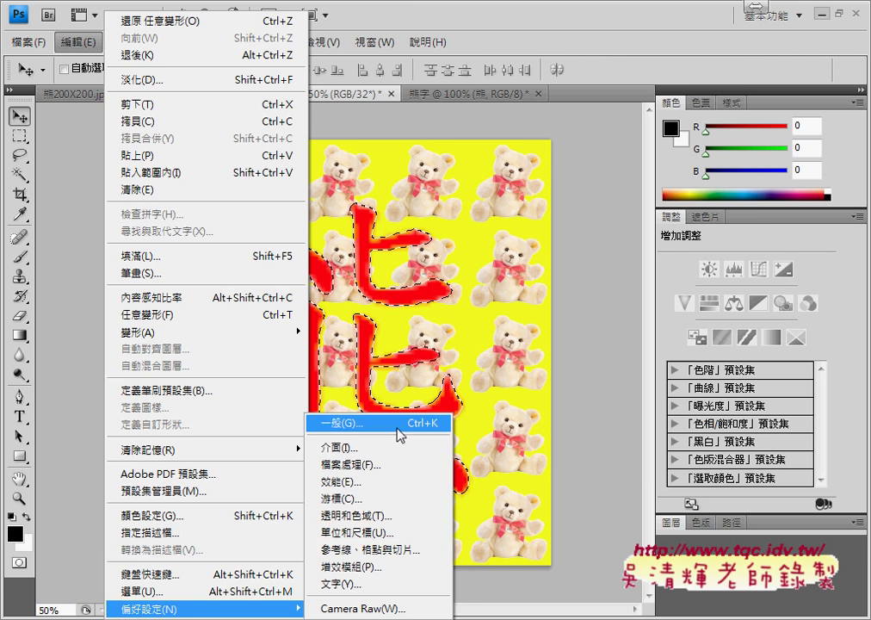
{"action": "left_click", "coordinate": [398, 423]}
{"action": "left_click", "coordinate": [379, 138]}
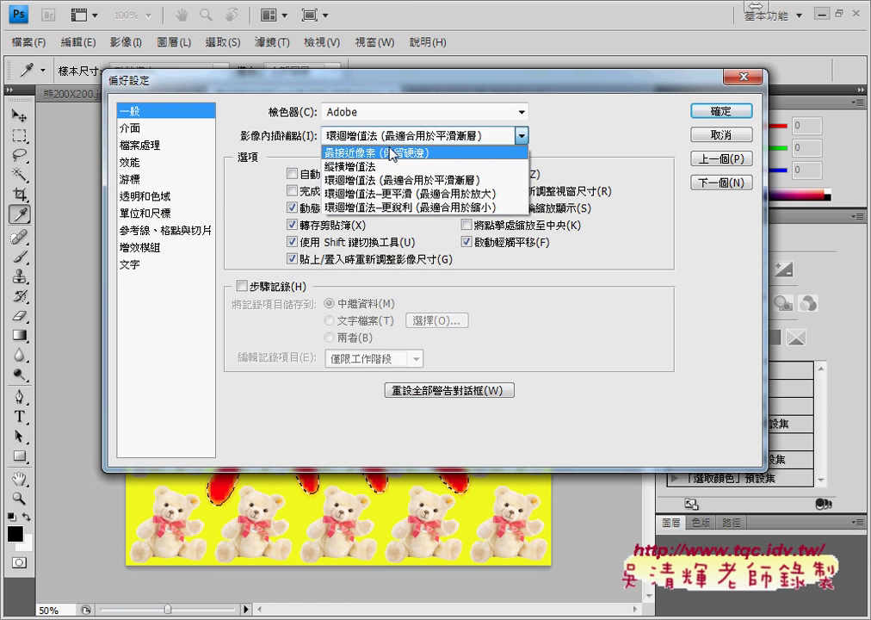
{"action": "left_click", "coordinate": [411, 150]}
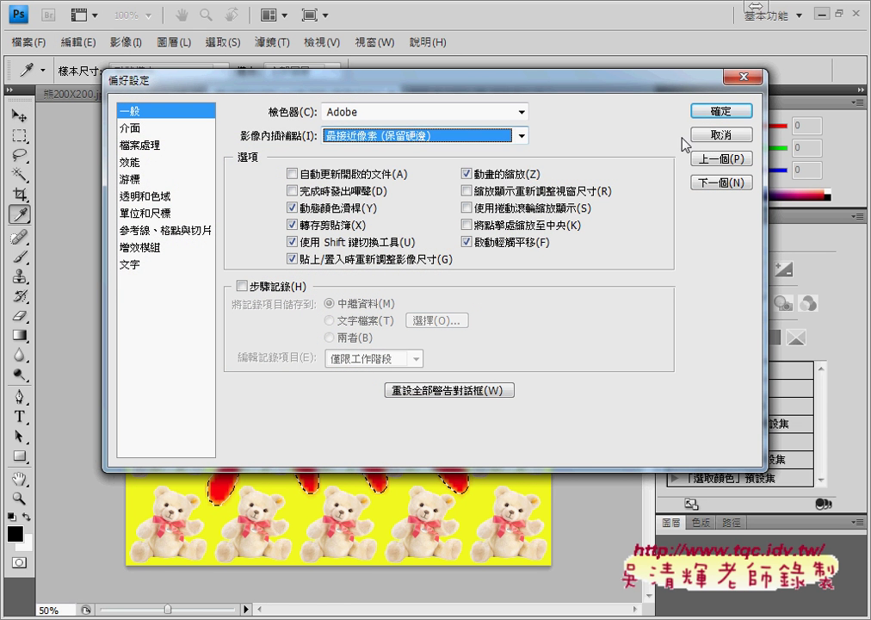
{"action": "left_click", "coordinate": [713, 121]}
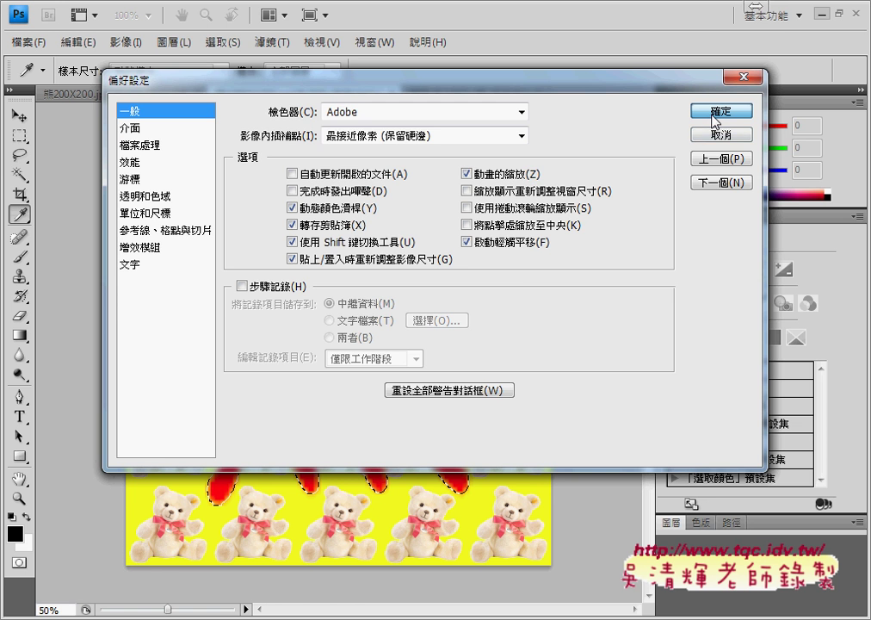
{"action": "left_click", "coordinate": [713, 120]}
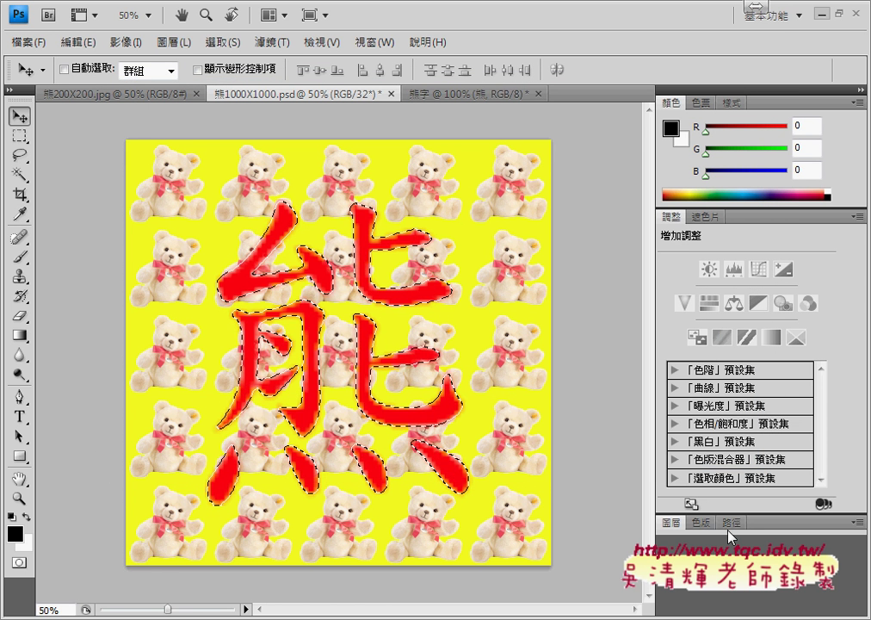
- Undo the 1000% enlargement and the 熊 paste, checking the Layers and Channels panels
{"action": "left_click", "coordinate": [702, 523]}
{"action": "left_click", "coordinate": [674, 236]}
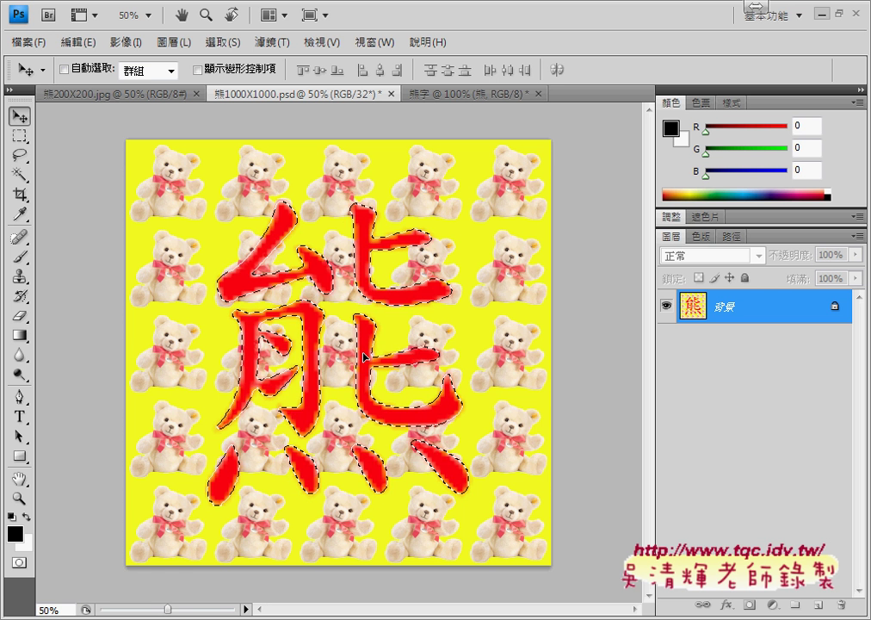
{"action": "key", "text": "ctrl+z"}
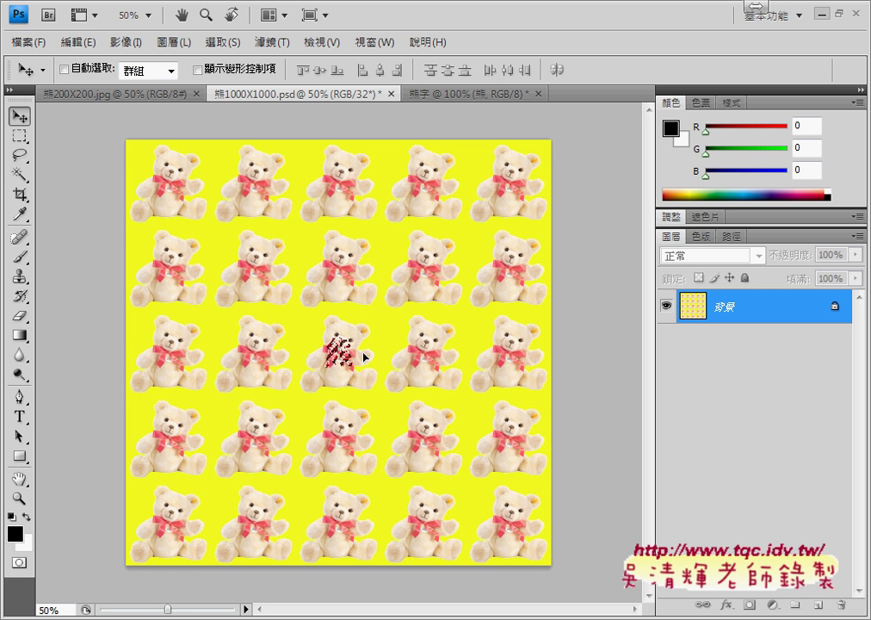
{"action": "key", "text": "ctrl+d"}
{"action": "left_click", "coordinate": [703, 236]}
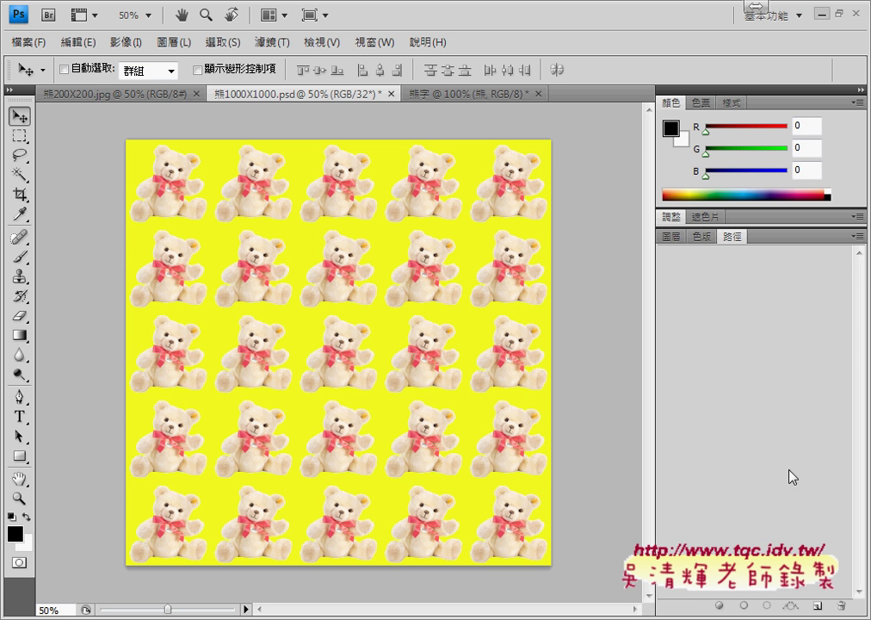
{"action": "left_click", "coordinate": [671, 237]}
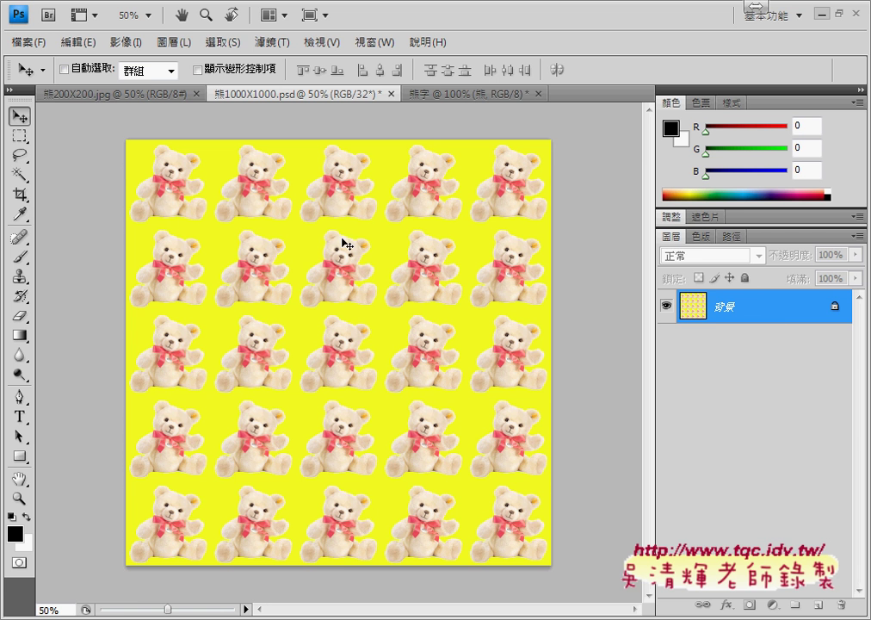
- Switch between the 熊字 document and 熊1000X1000.psd, ending on the bear pattern
{"action": "left_click", "coordinate": [431, 94]}
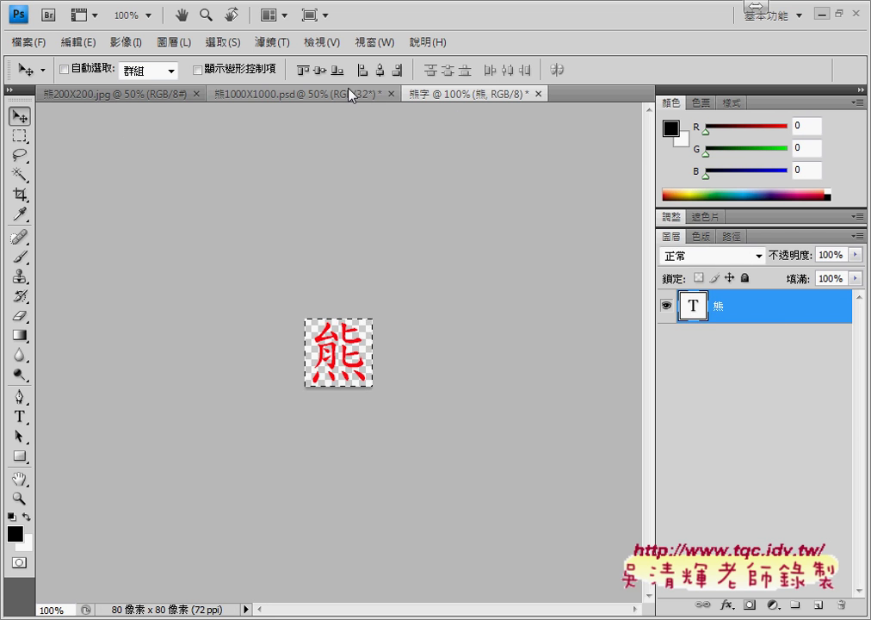
{"action": "left_click", "coordinate": [346, 93]}
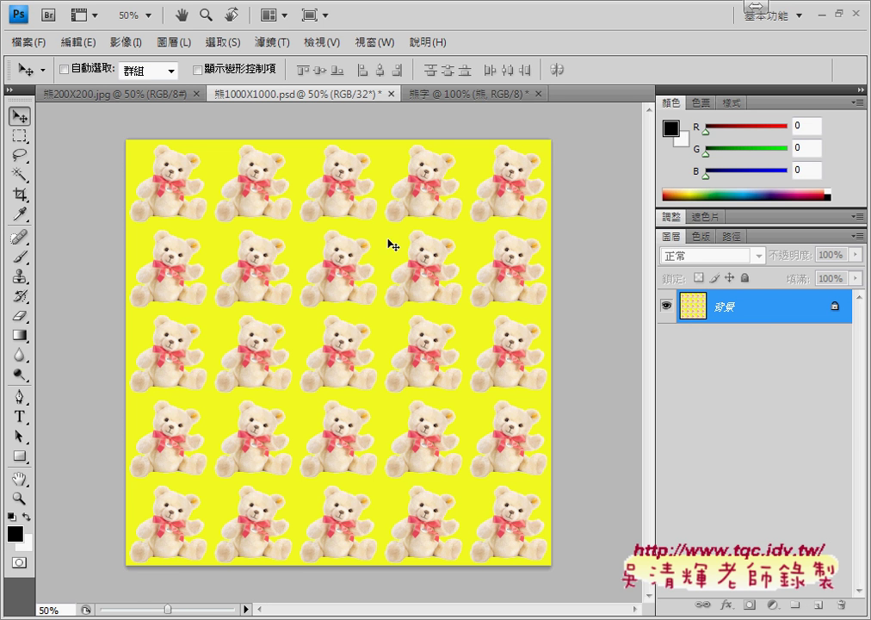
{"action": "left_click", "coordinate": [442, 94]}
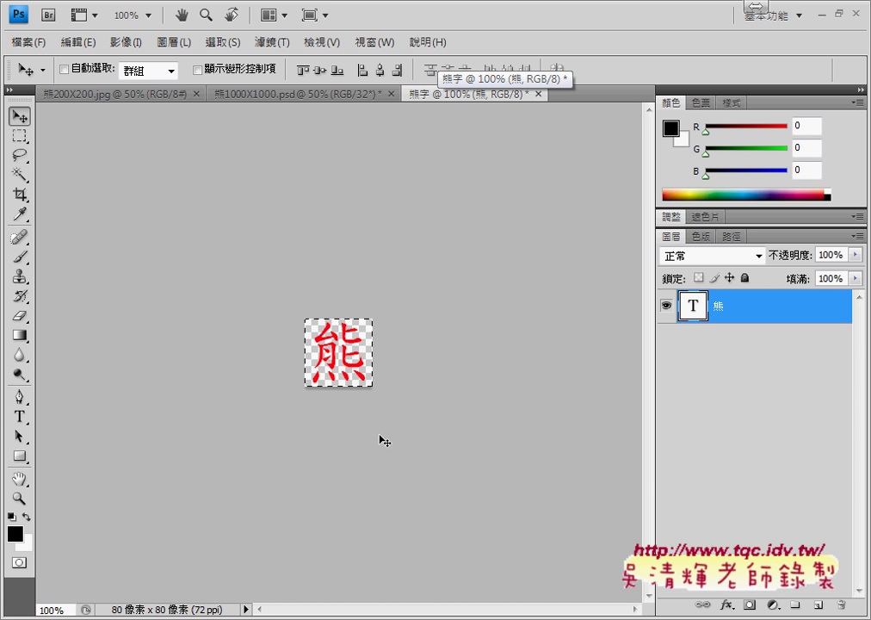
{"action": "left_click", "coordinate": [315, 96]}
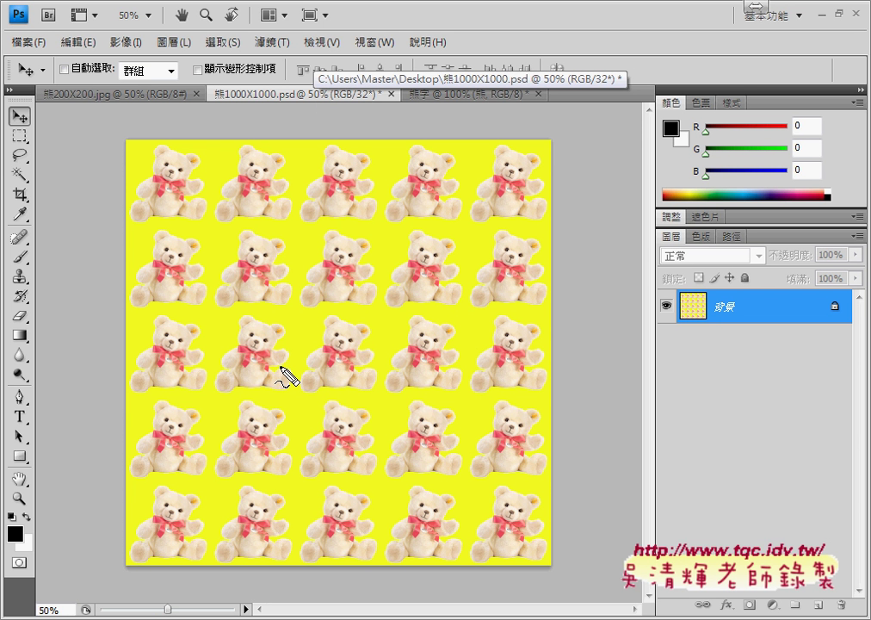
- Make several drags over the bear pattern and pick the Gradient tool from the toolbox
{"action": "left_click_drag", "start_coordinate": [229, 227], "coordinate": [223, 445]}
{"action": "mouse_move", "coordinate": [244, 208]}
{"action": "left_mouse_down"}
{"action": "mouse_move", "coordinate": [437, 213]}
{"action": "mouse_move", "coordinate": [472, 447]}
{"action": "left_mouse_up"}
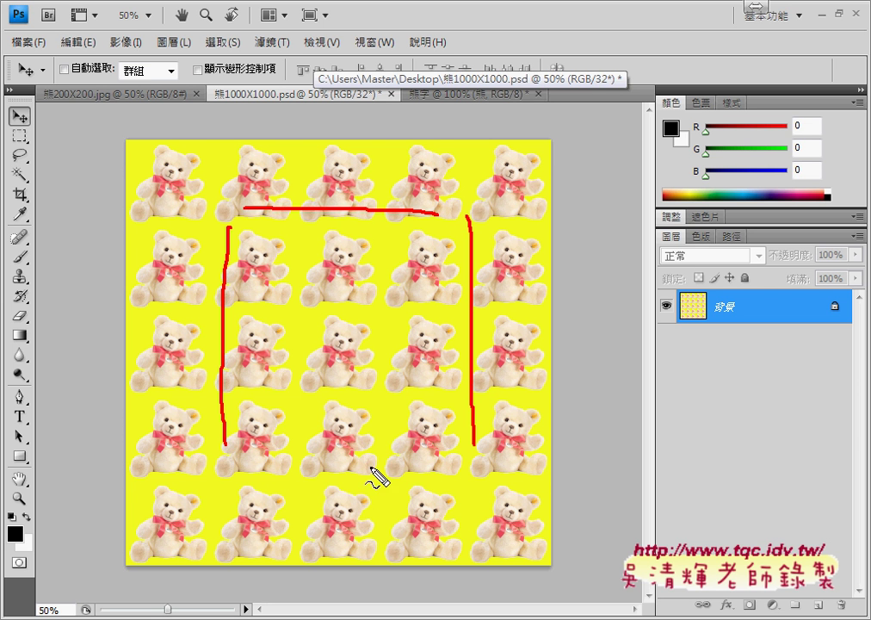
{"action": "left_click_drag", "start_coordinate": [253, 453], "coordinate": [462, 453]}
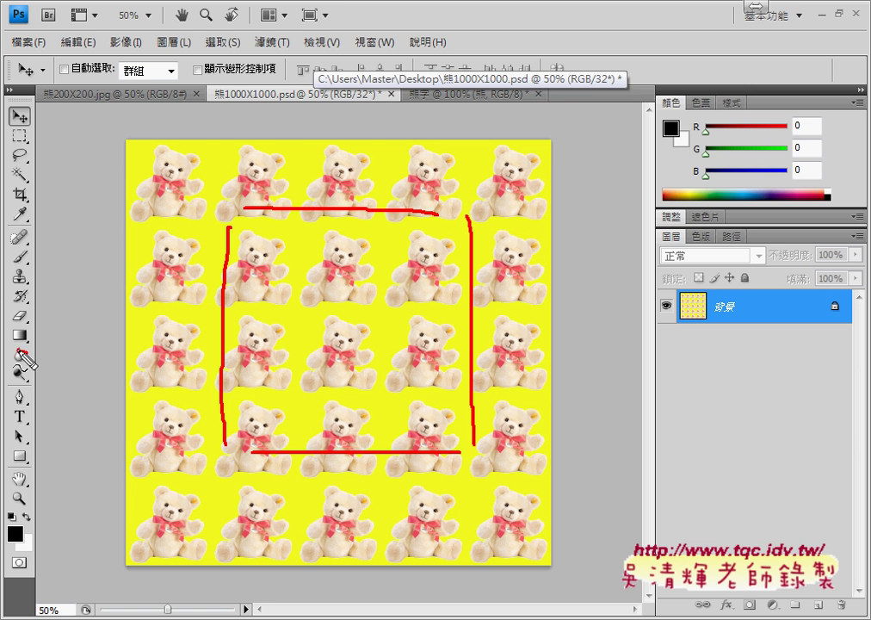
{"action": "left_click_drag", "start_coordinate": [28, 353], "coordinate": [47, 337]}
{"action": "key", "text": "Escape"}
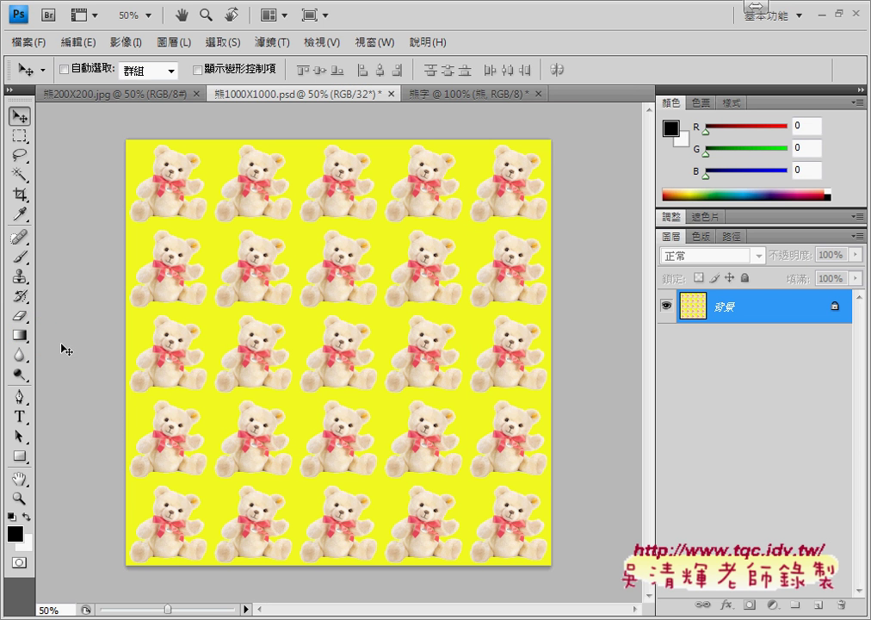
- Activate the Gradient tool and choose the Diamond gradient style in the options bar
{"action": "left_click", "coordinate": [26, 340]}
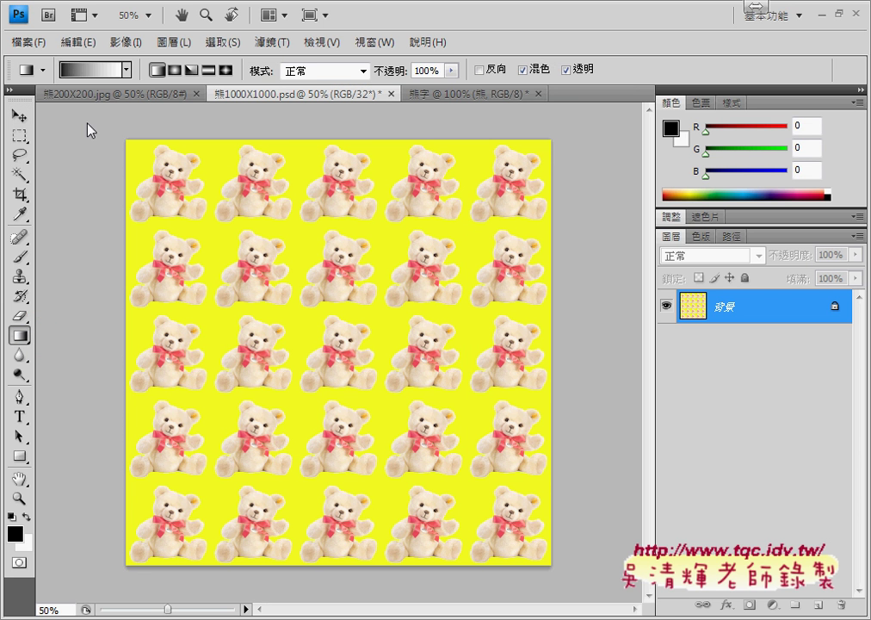
{"action": "left_click", "coordinate": [126, 70]}
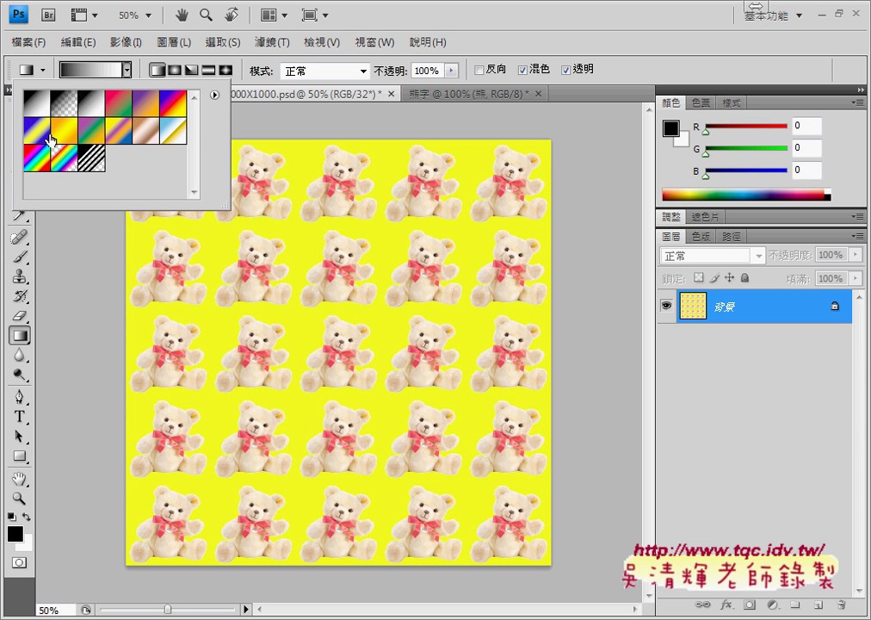
{"action": "left_click", "coordinate": [227, 76]}
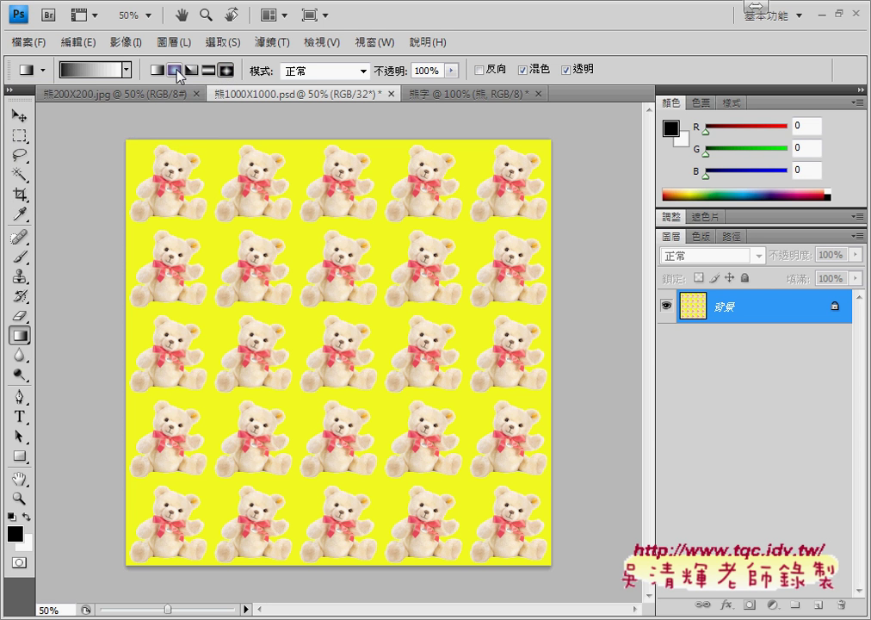